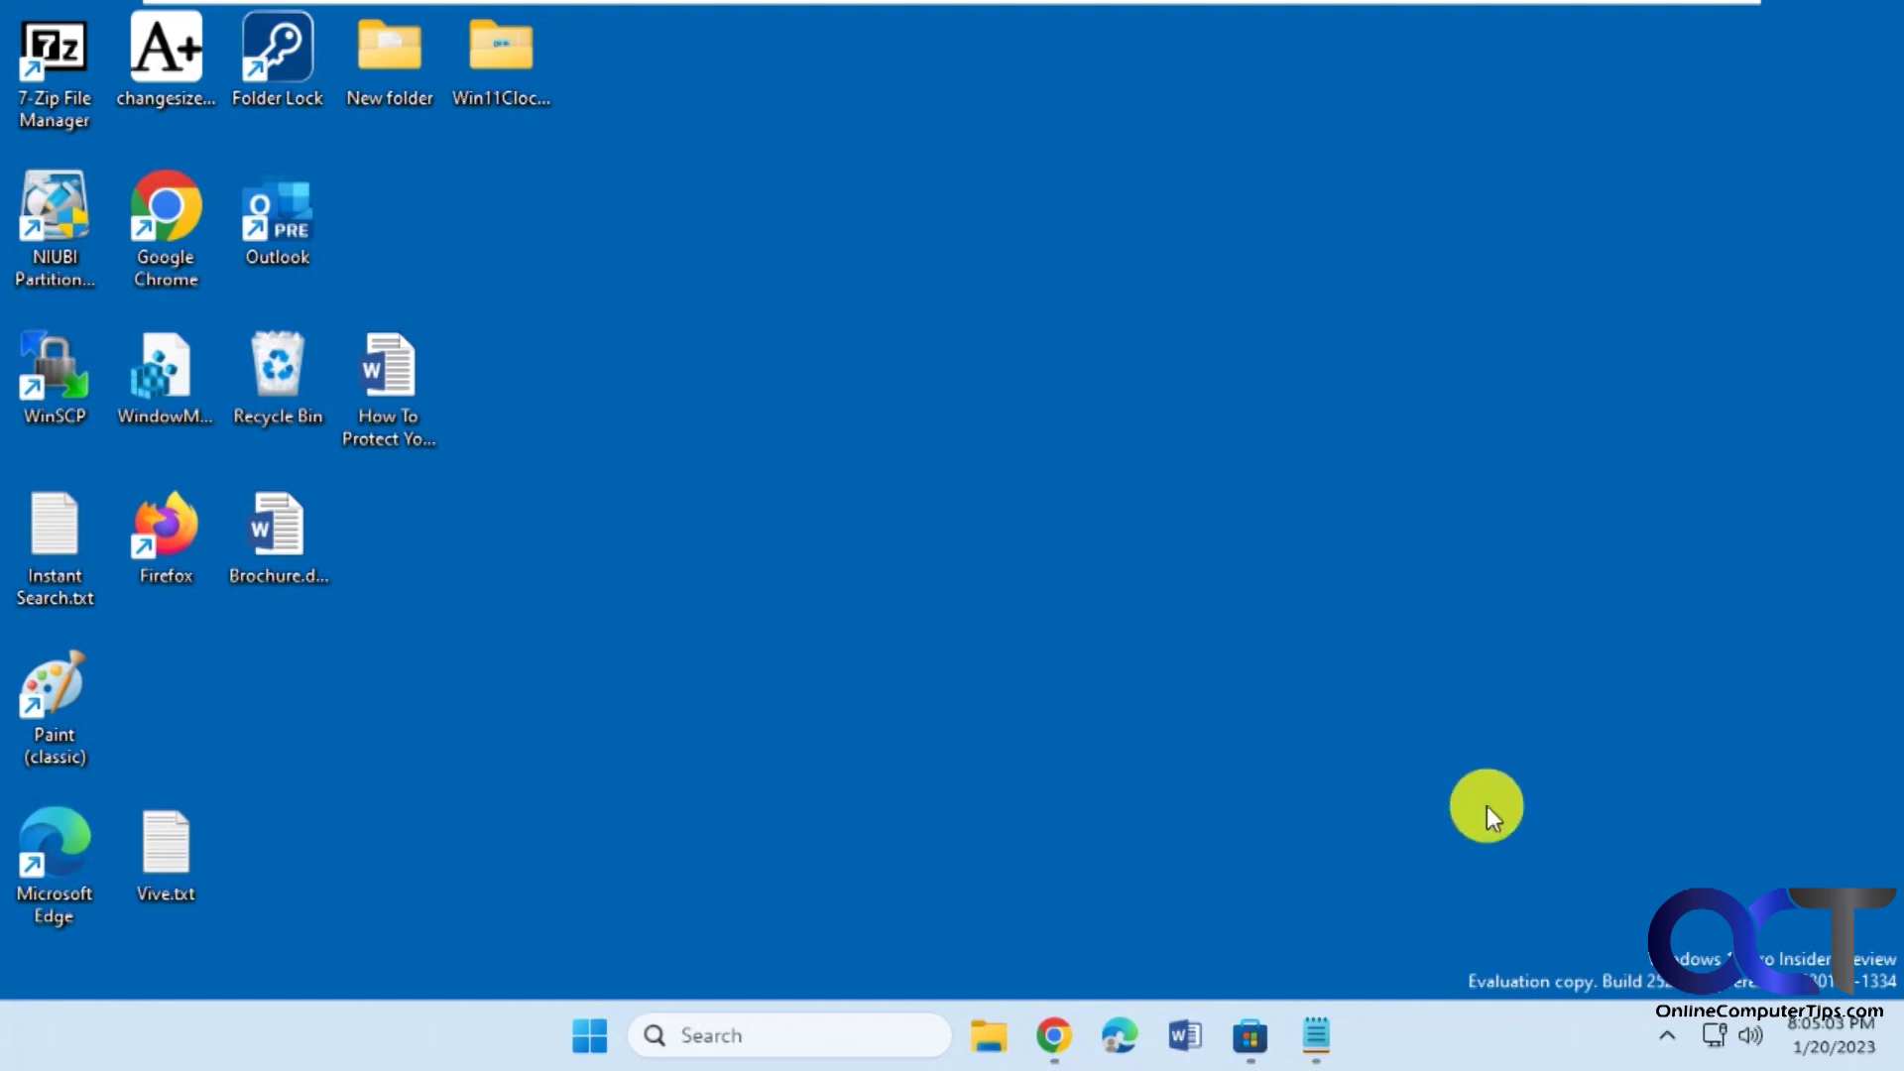
Step: Restore Notepad, select its version text, and launch Snipping Tool in a taller window
left_click(1319, 1036)
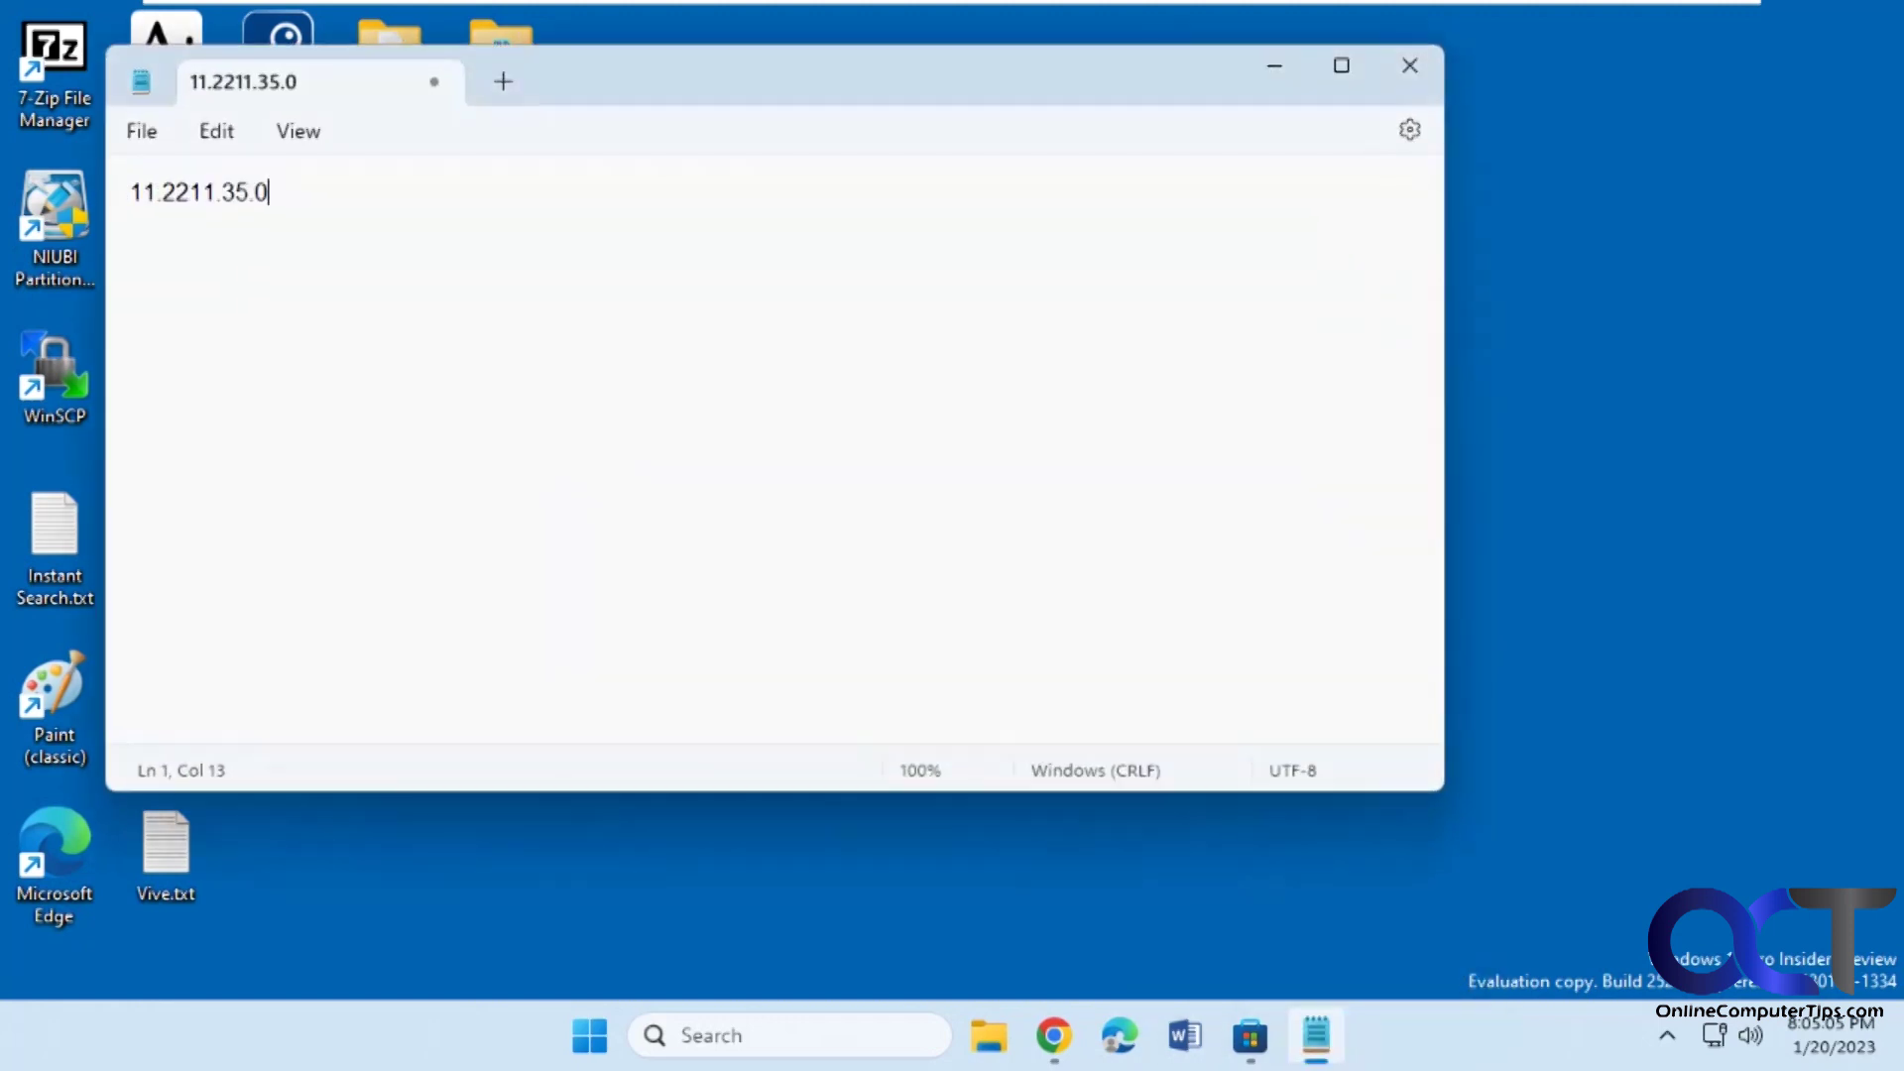
left_click_drag(283, 197, 103, 191)
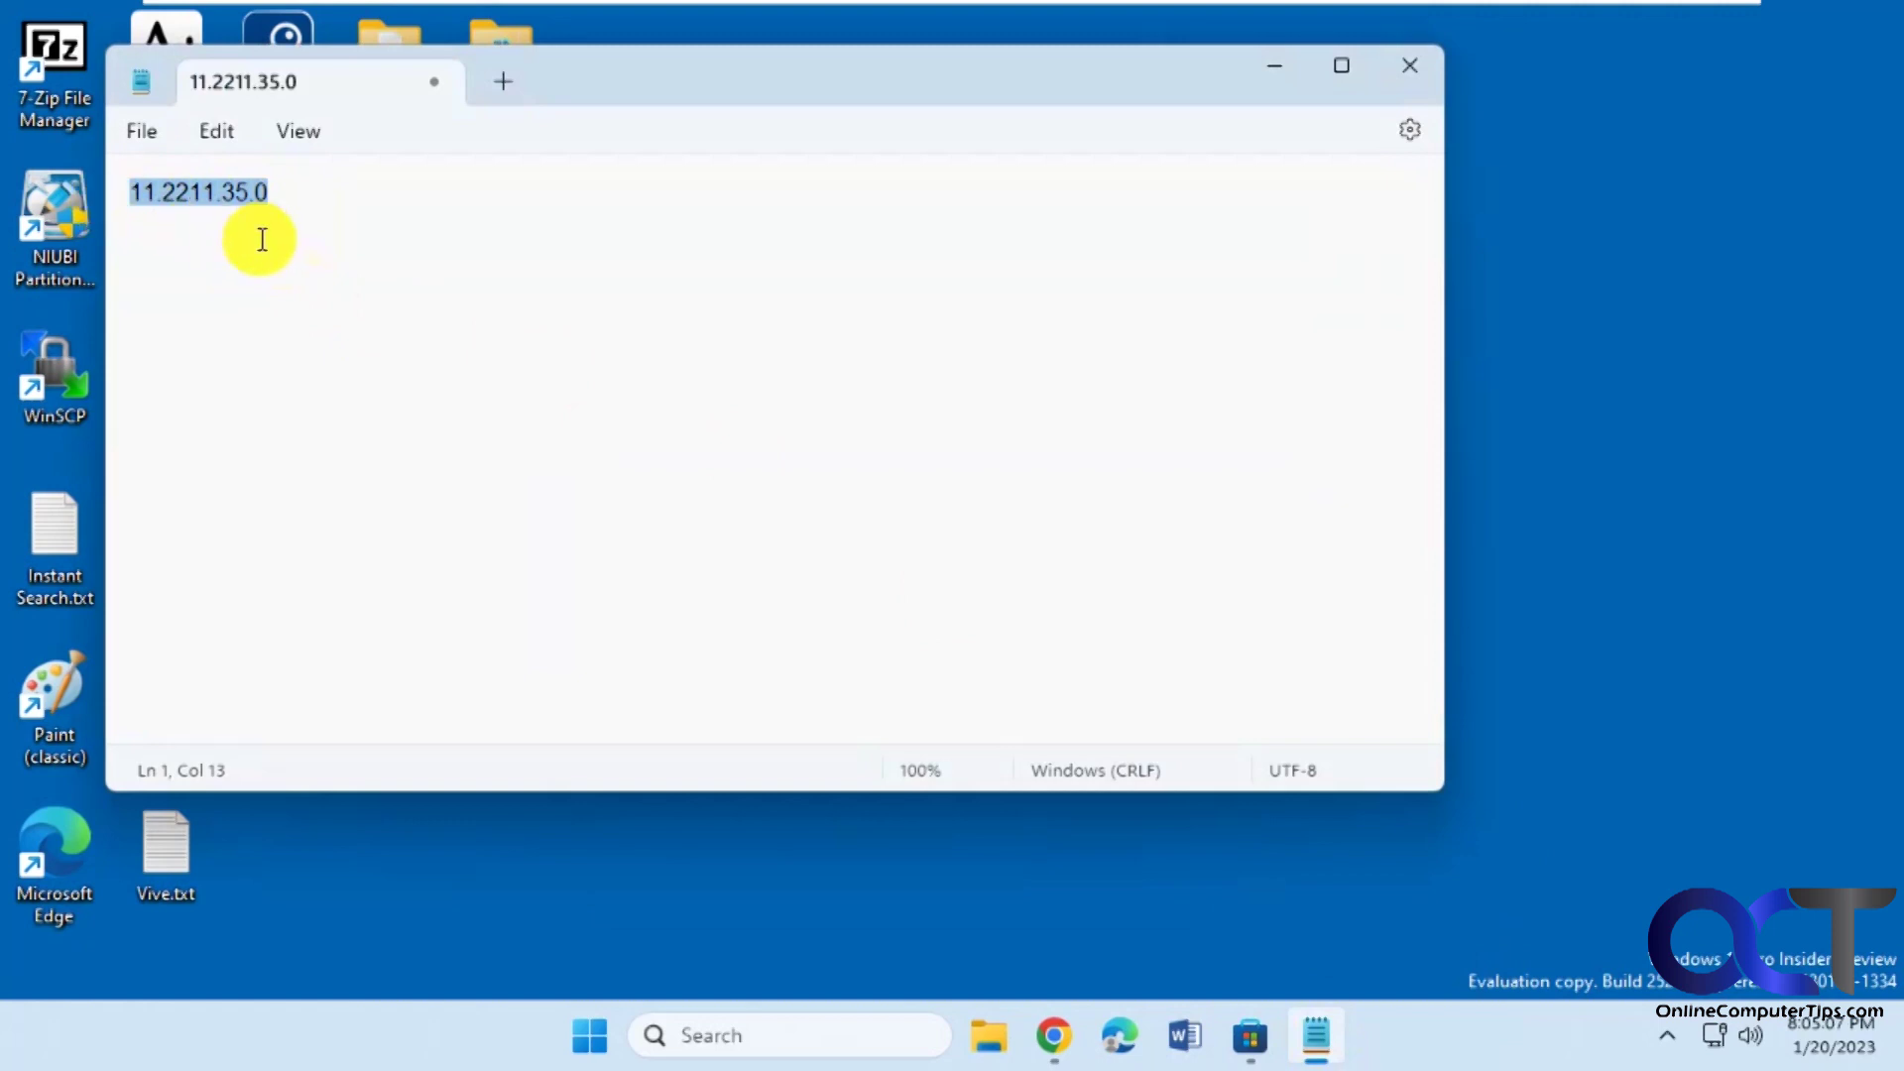
left_click(592, 1034)
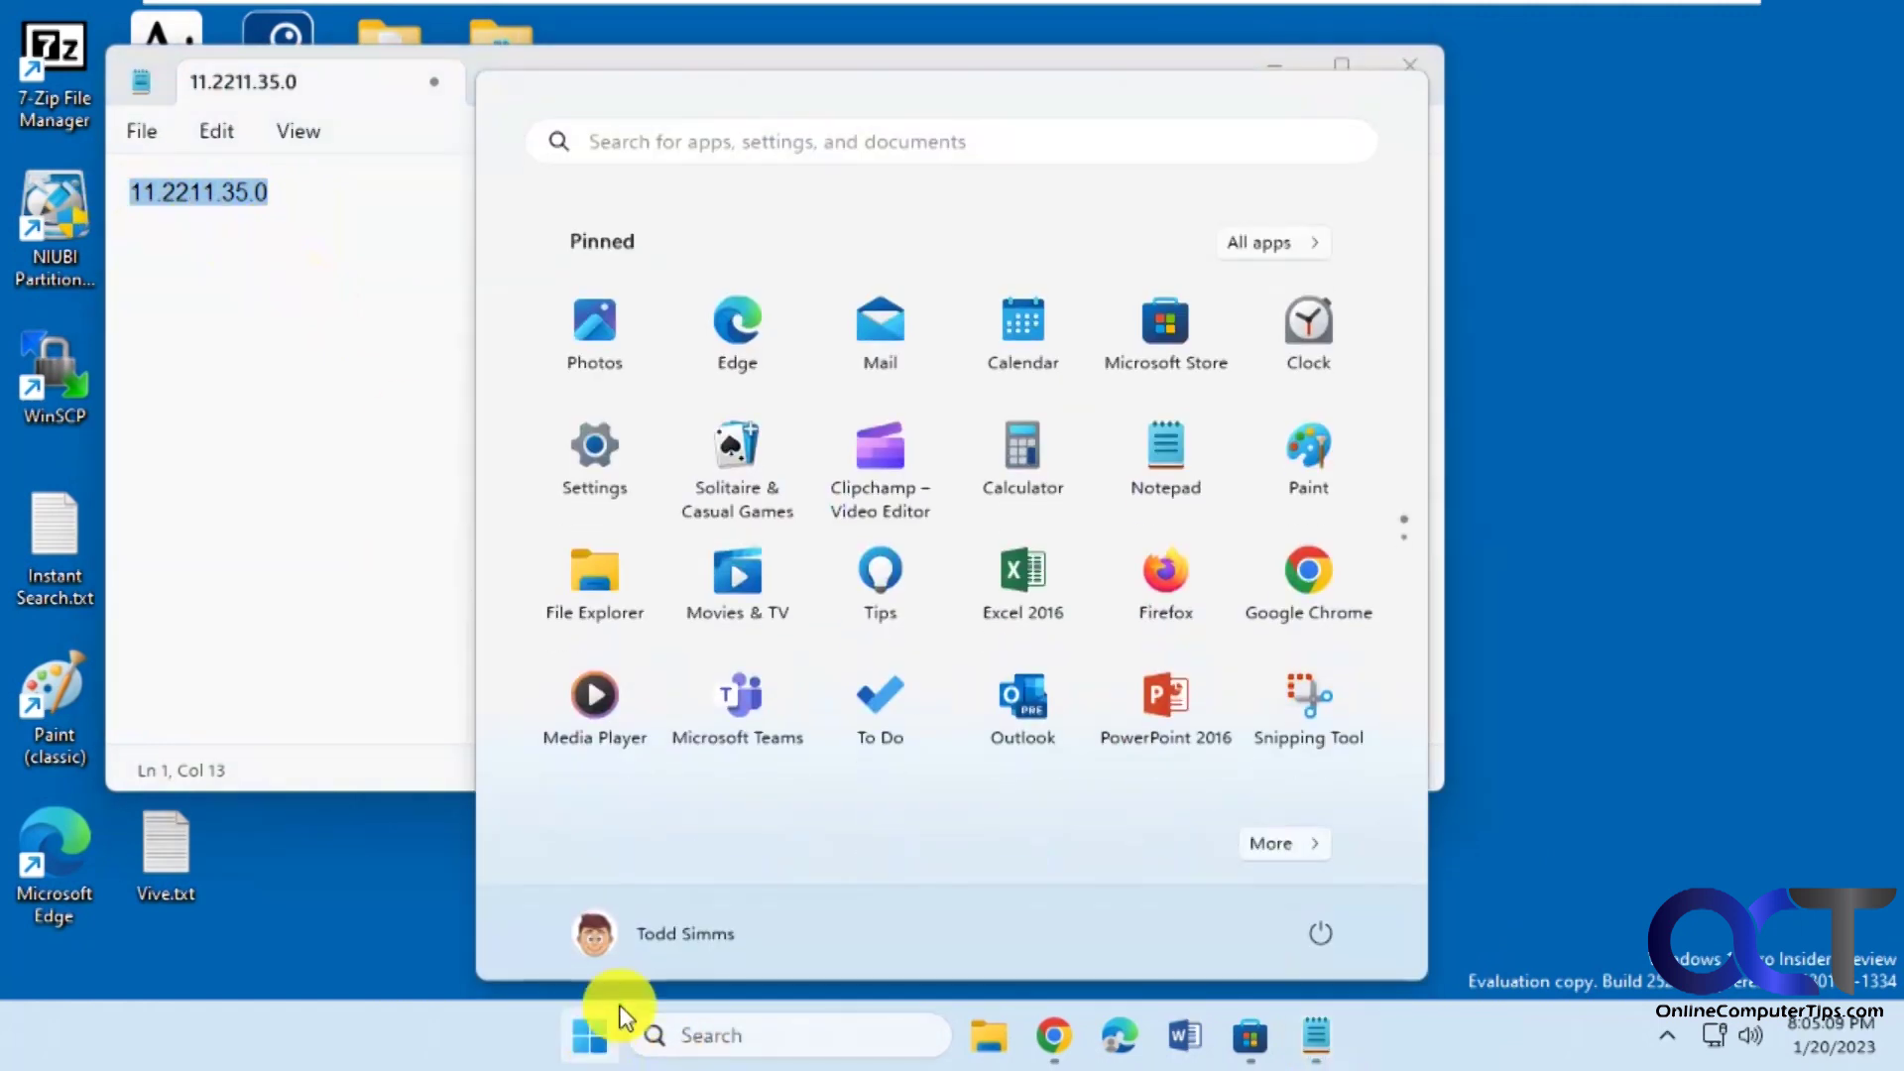
left_click(1309, 699)
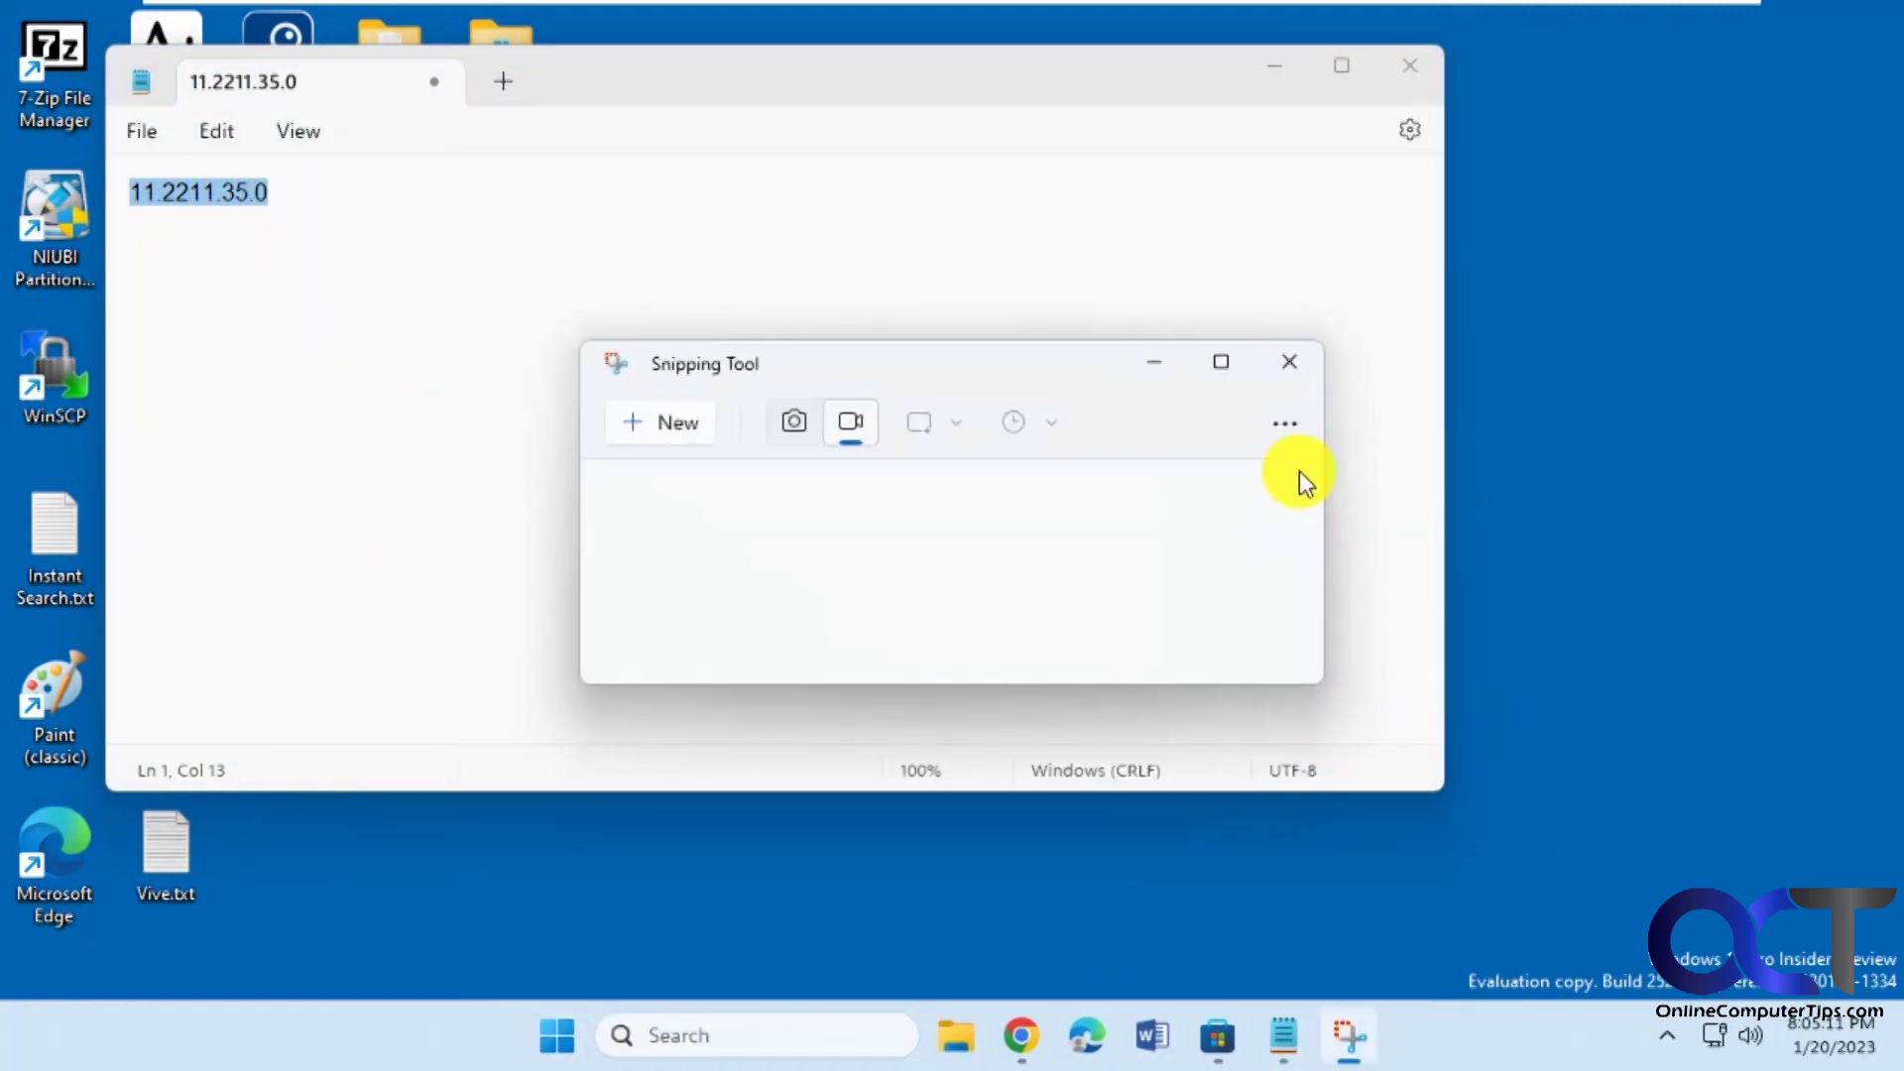
left_click_drag(1277, 682, 1324, 920)
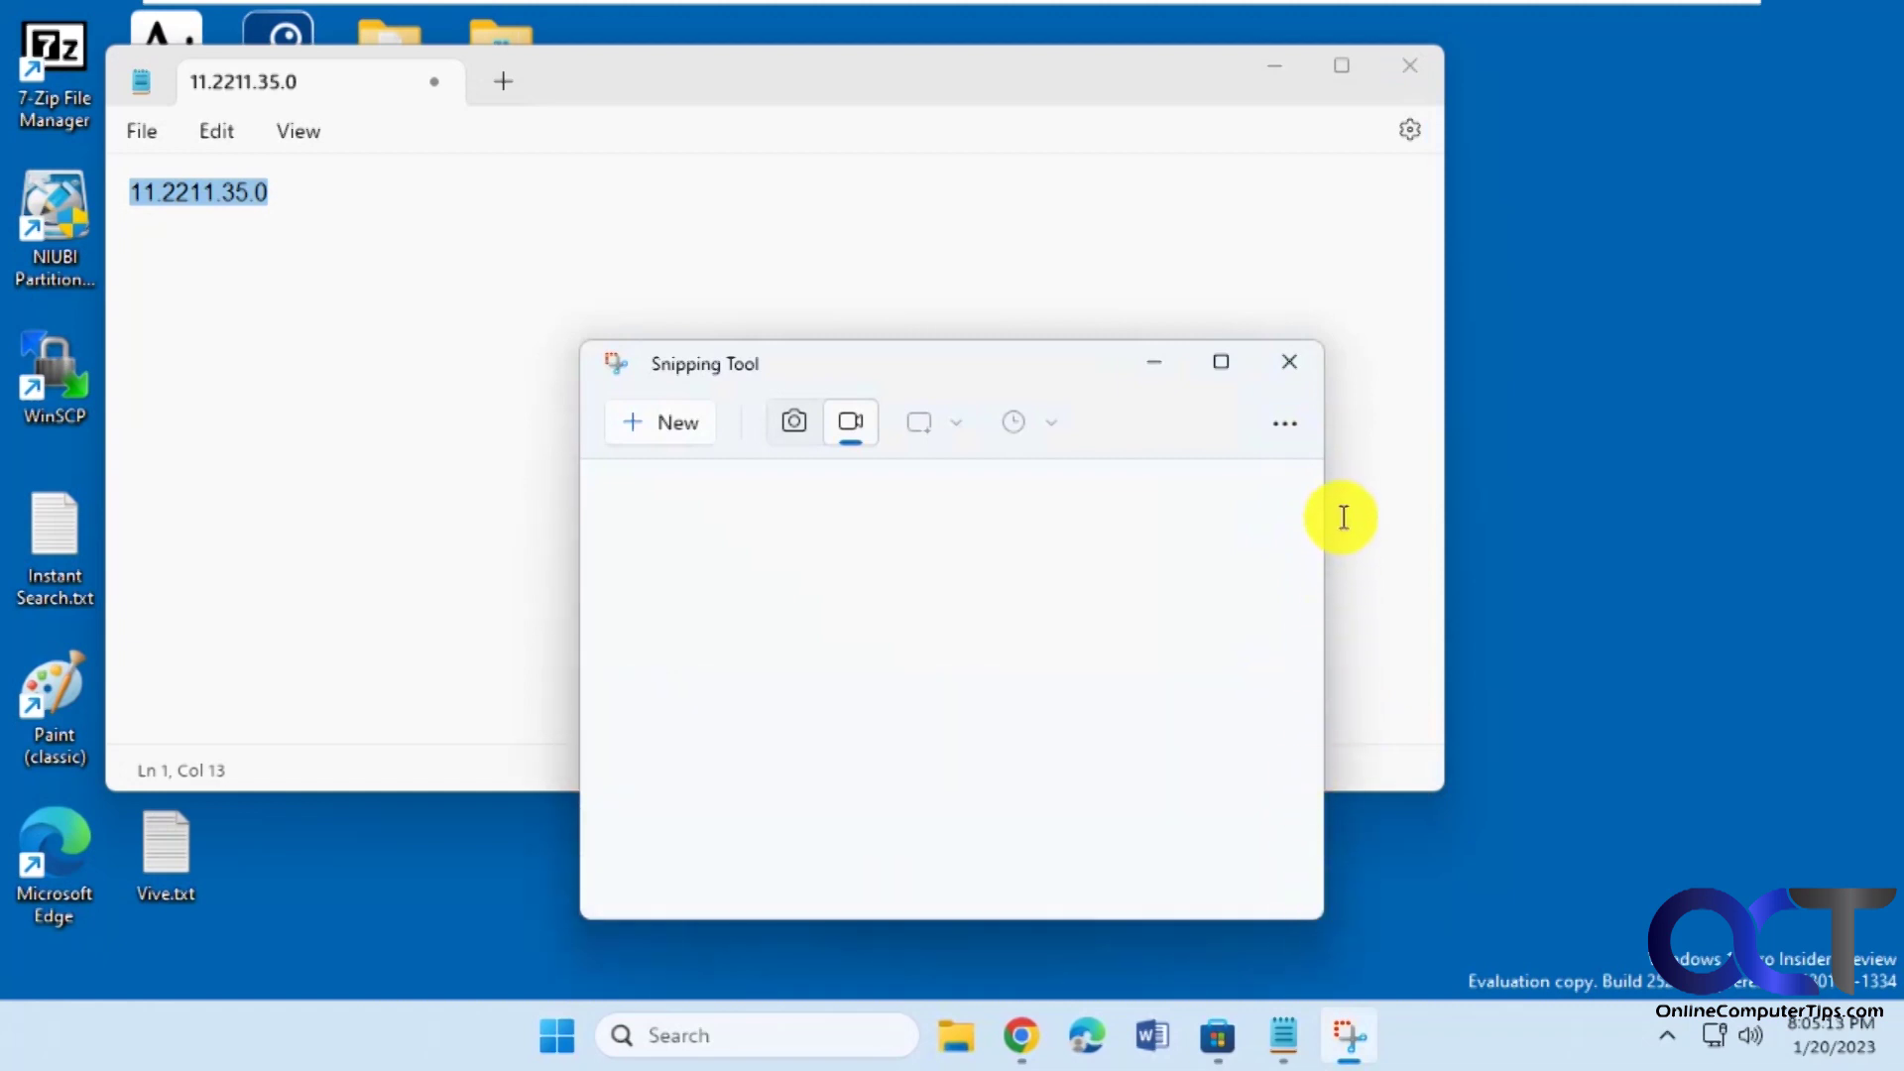
Step: Open Snipping Tool's settings and review About, which shows version 11.2212.24.0
left_click(1285, 424)
left_click(1145, 582)
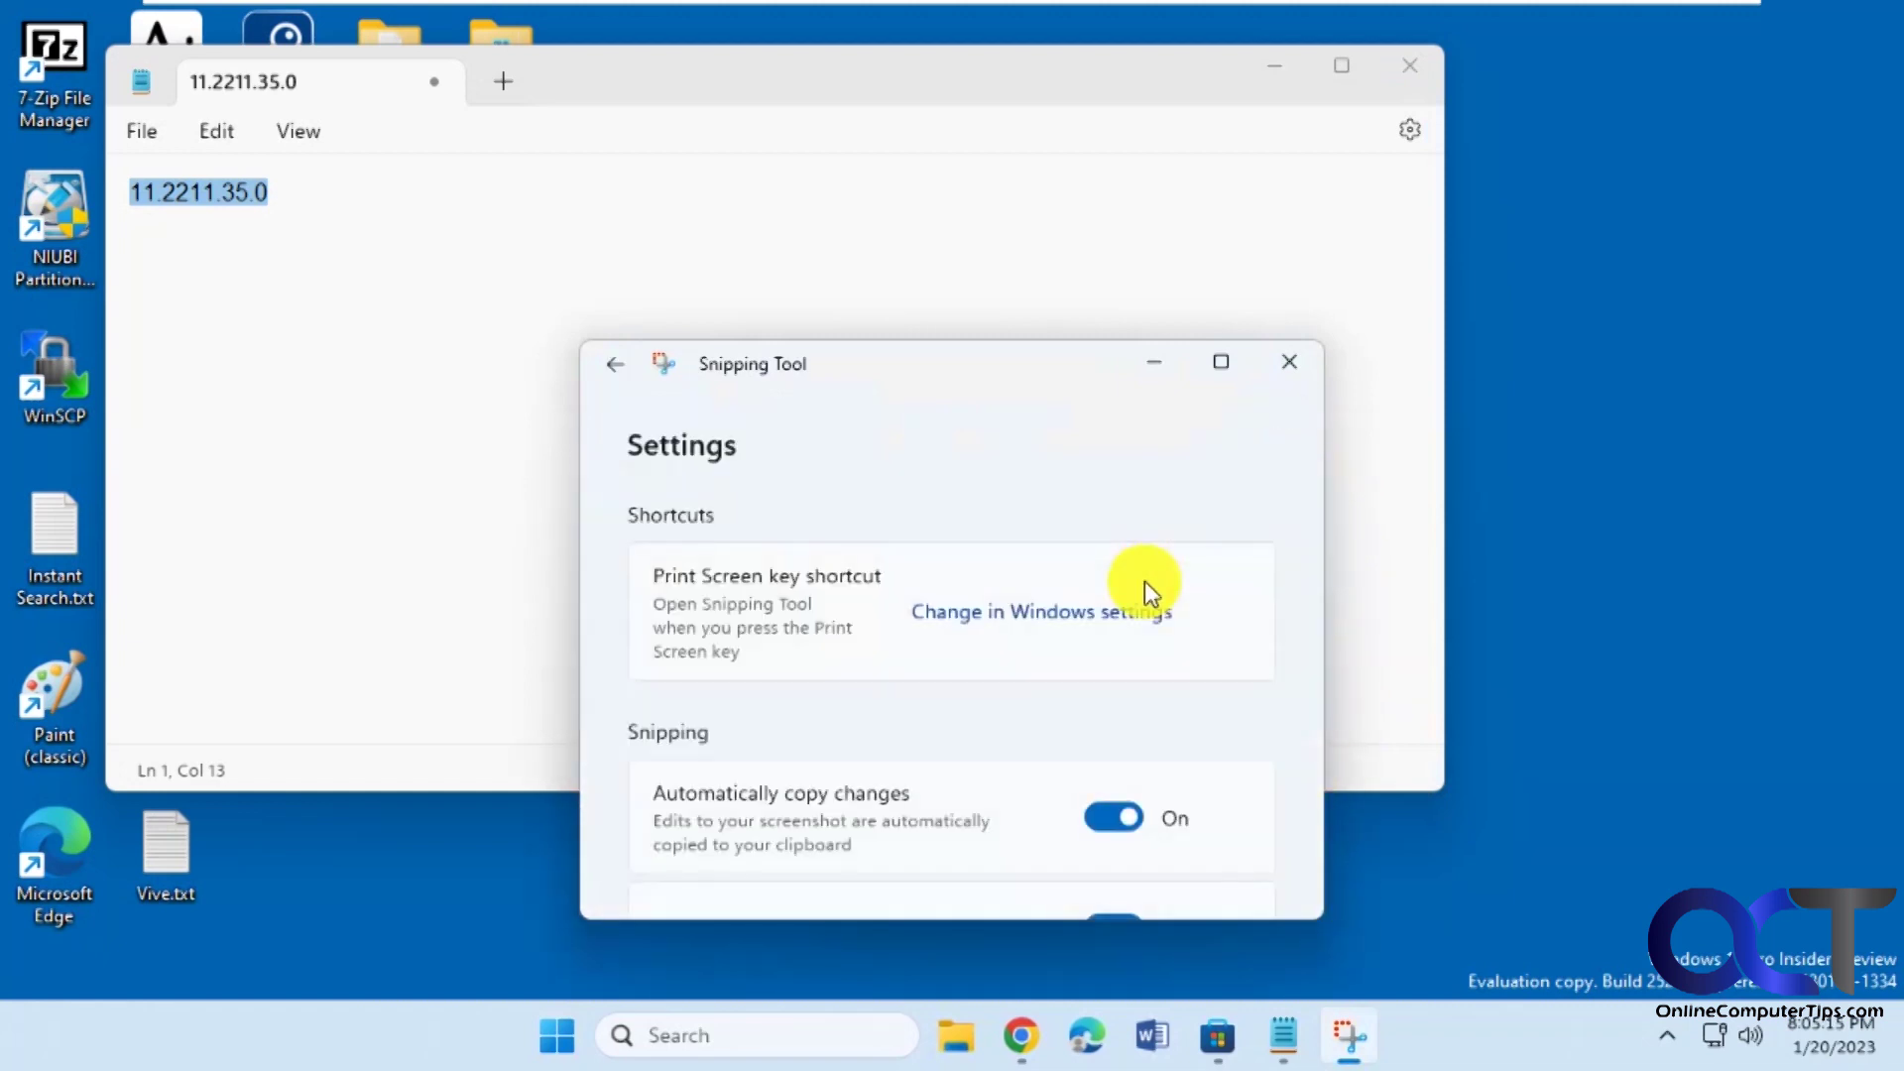
scroll(1145, 581, "down", 10)
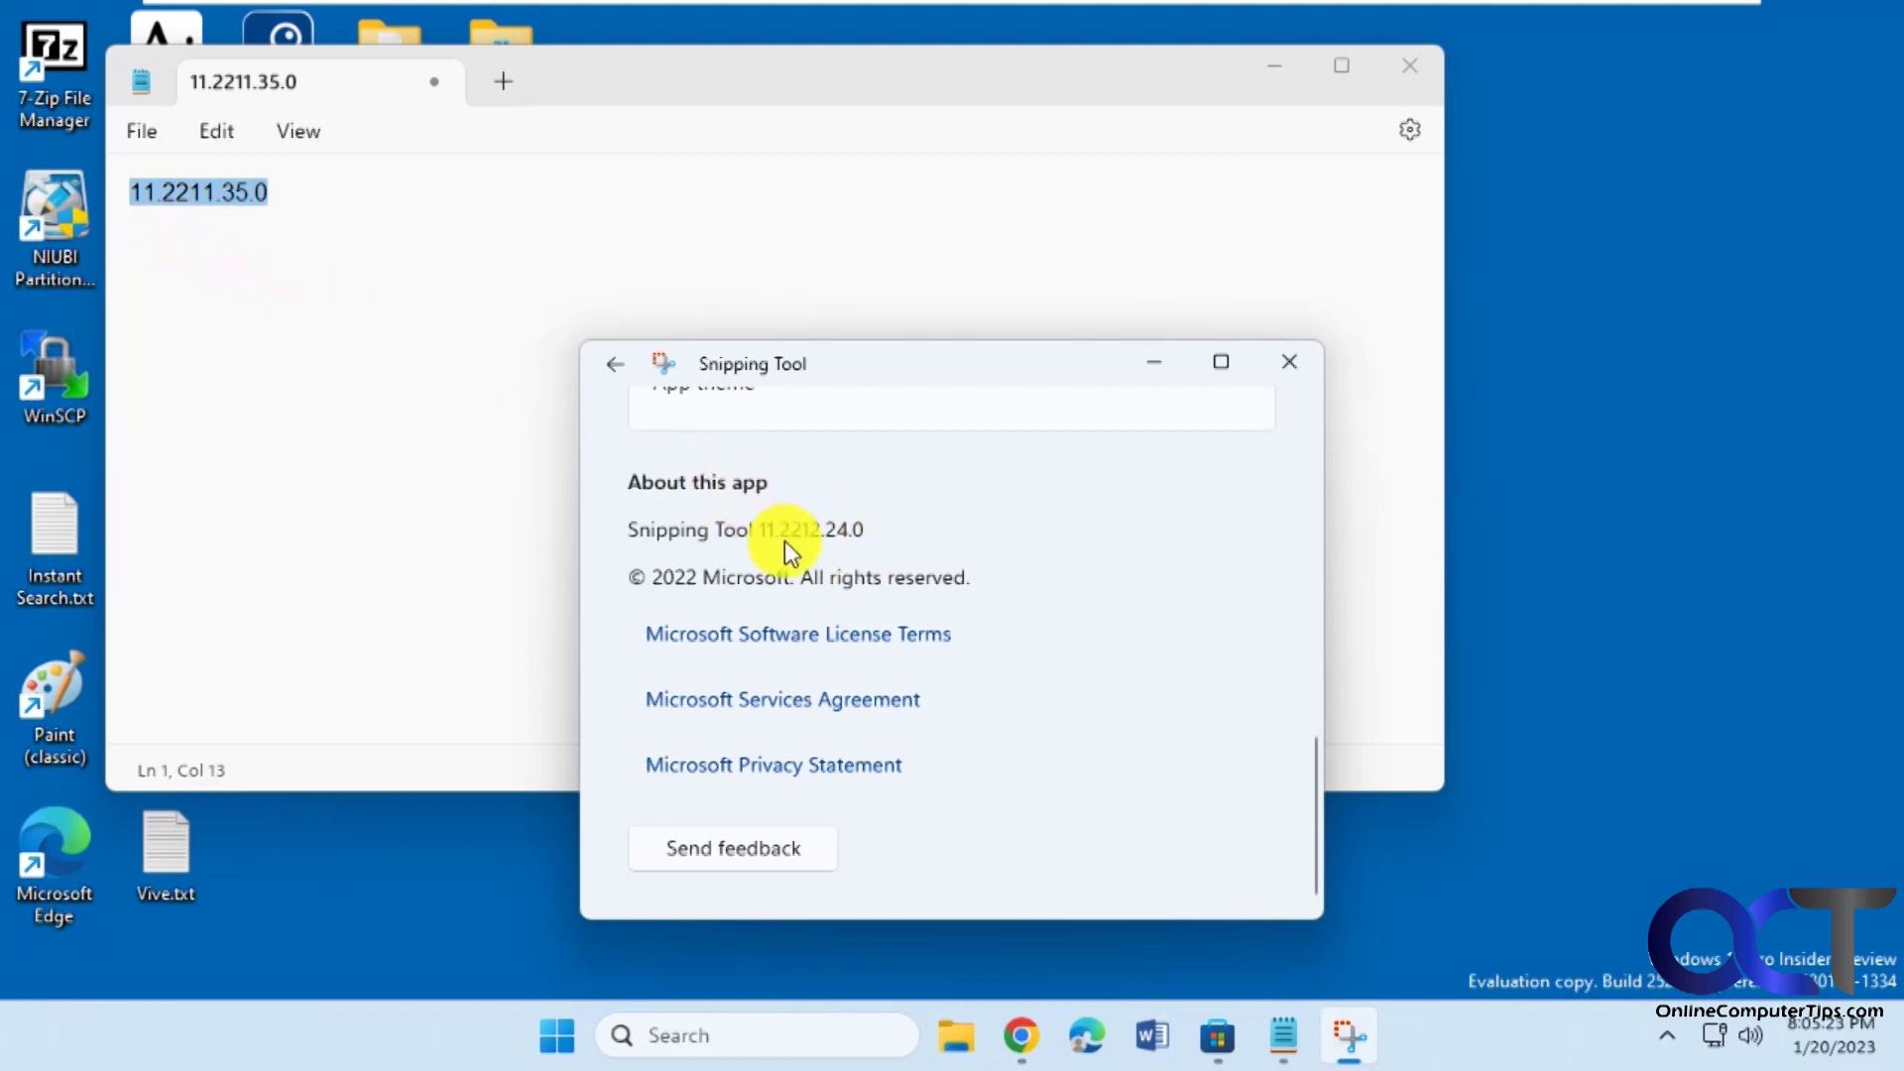
scroll(1096, 644, "up", 3)
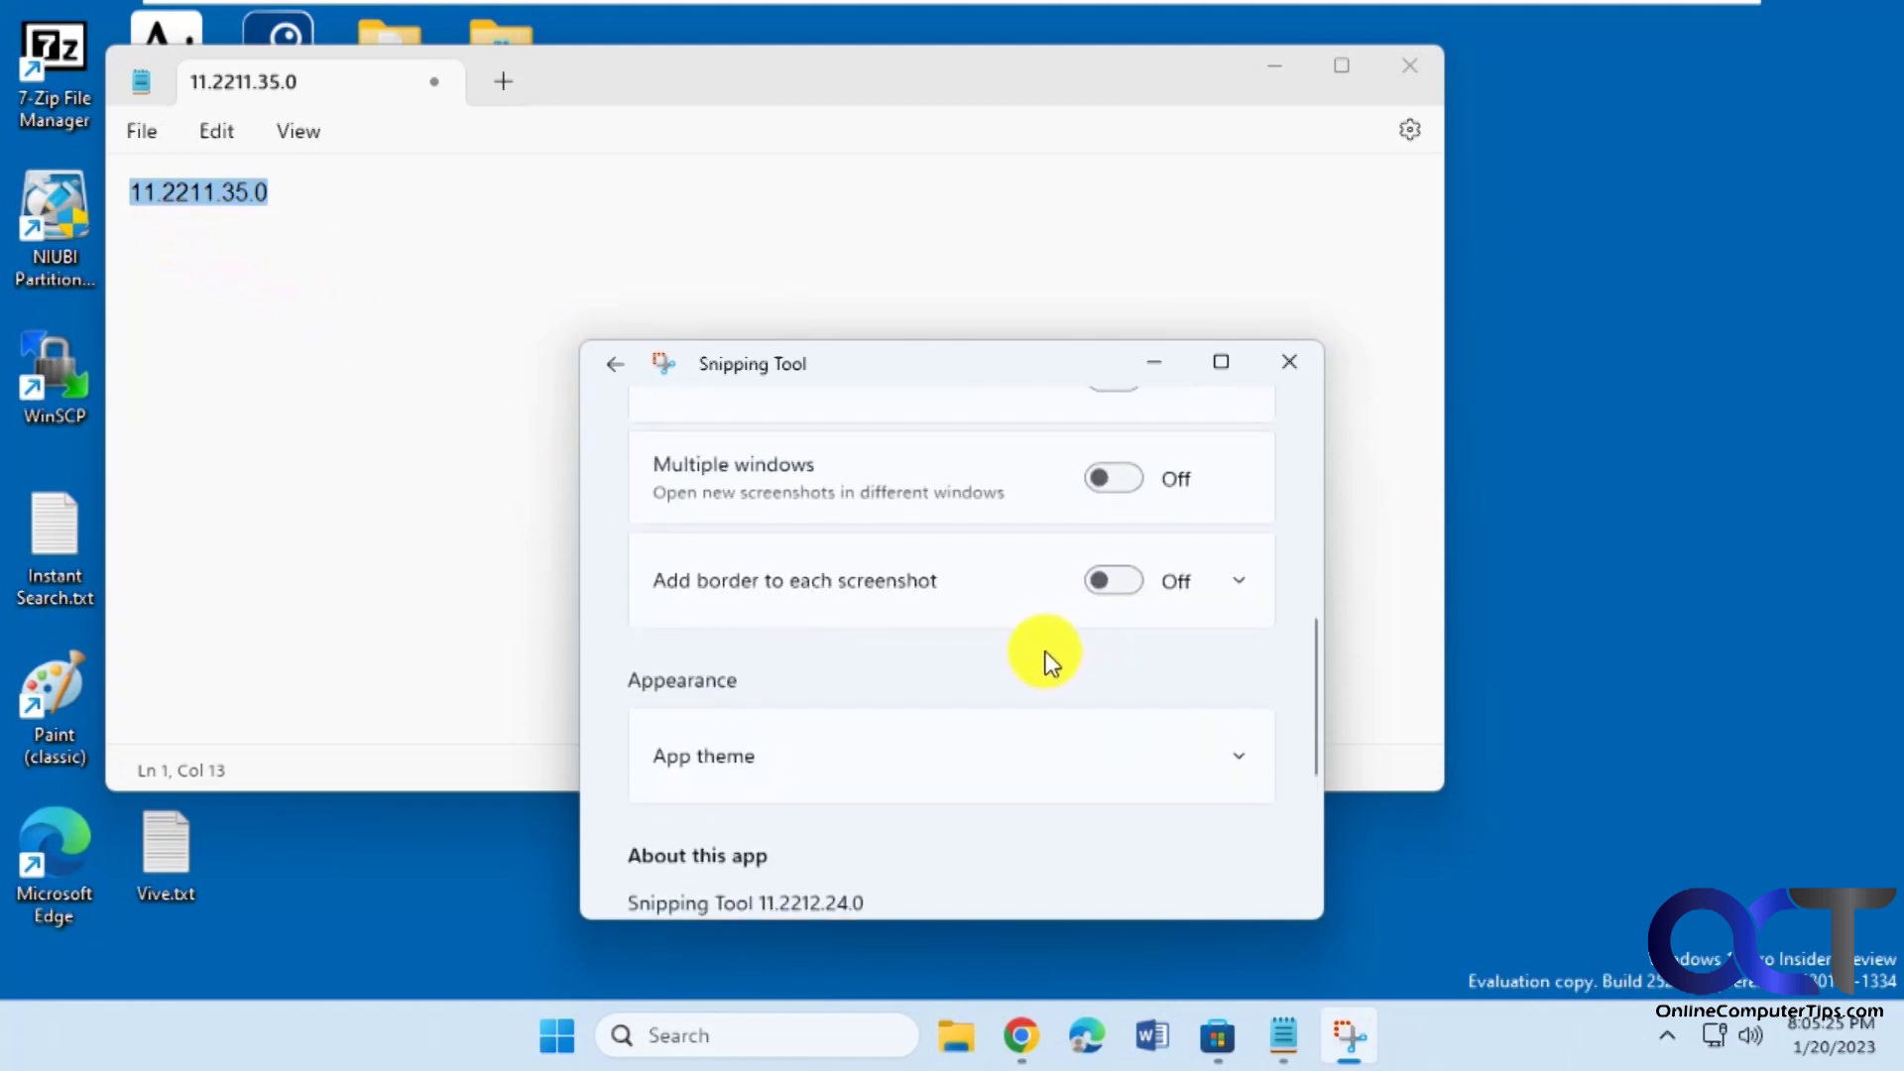
scroll(1036, 662, "up", 3)
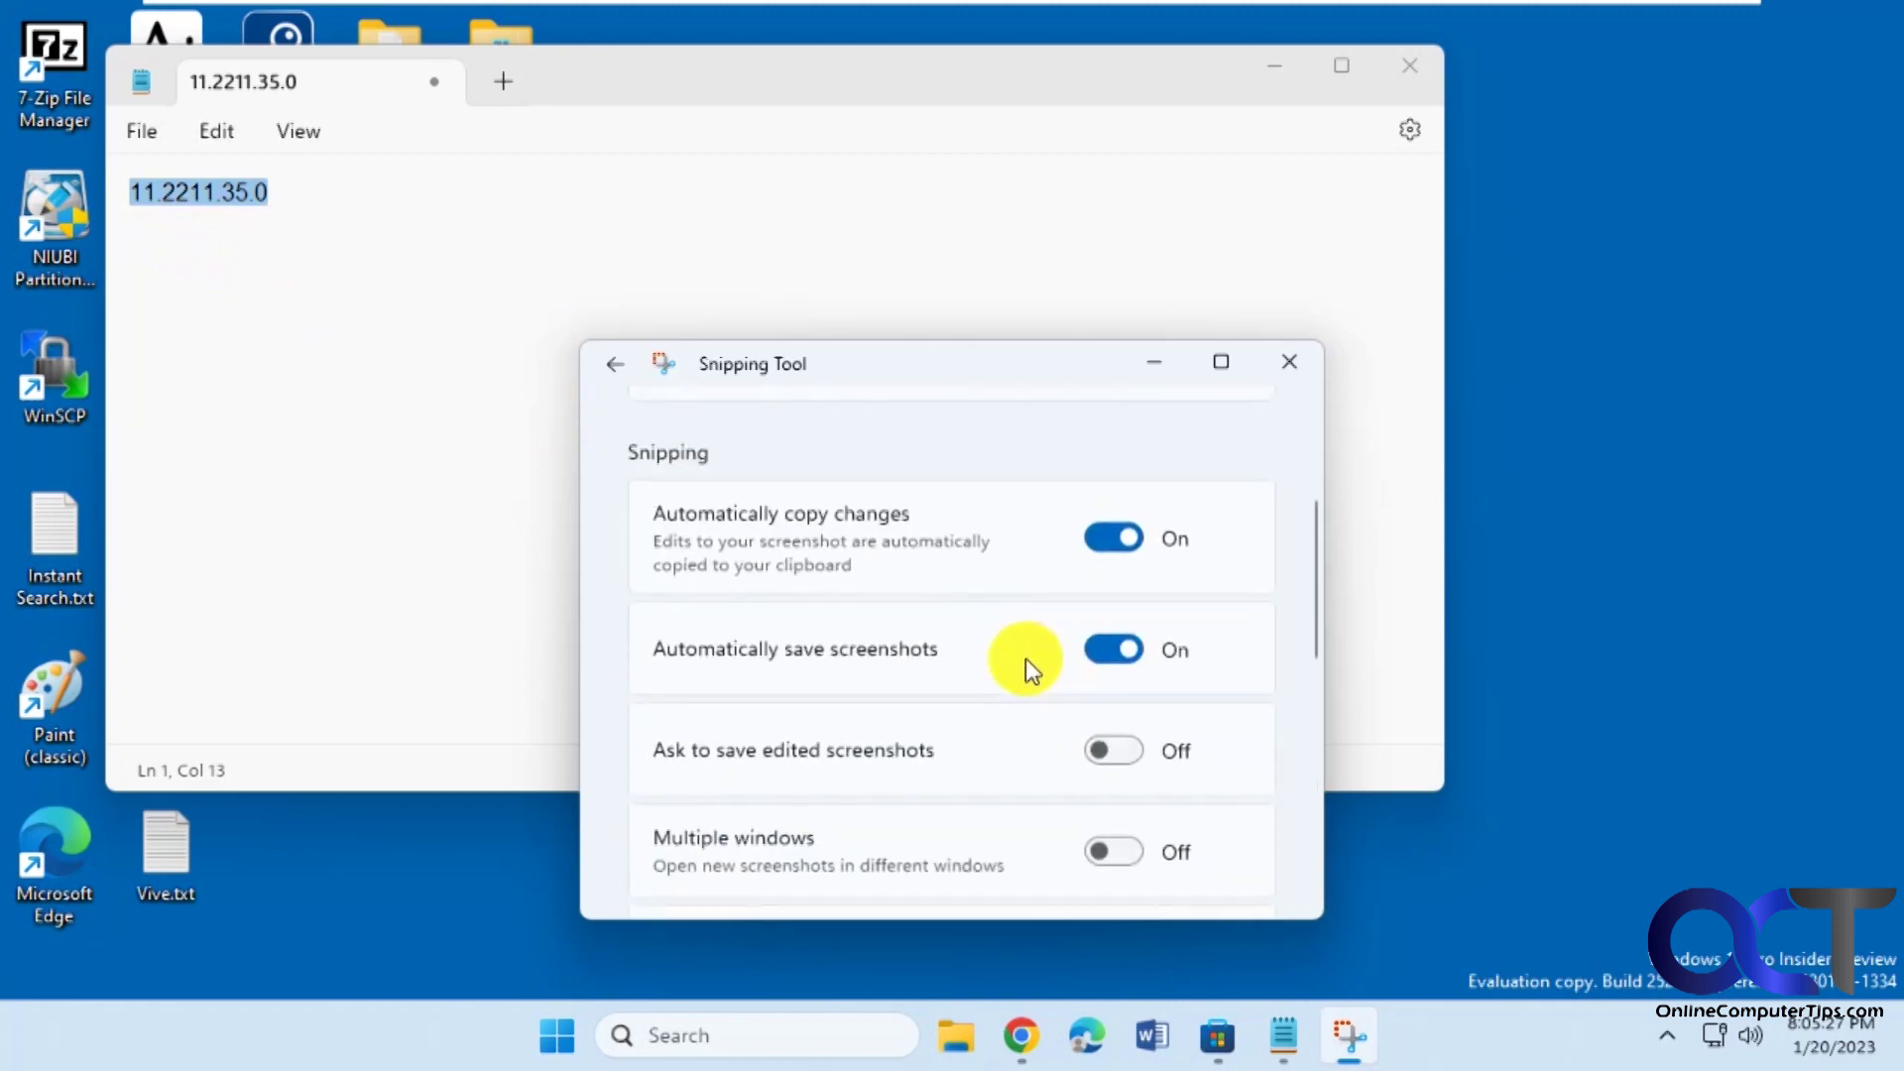
scroll(1026, 662, "up", 3)
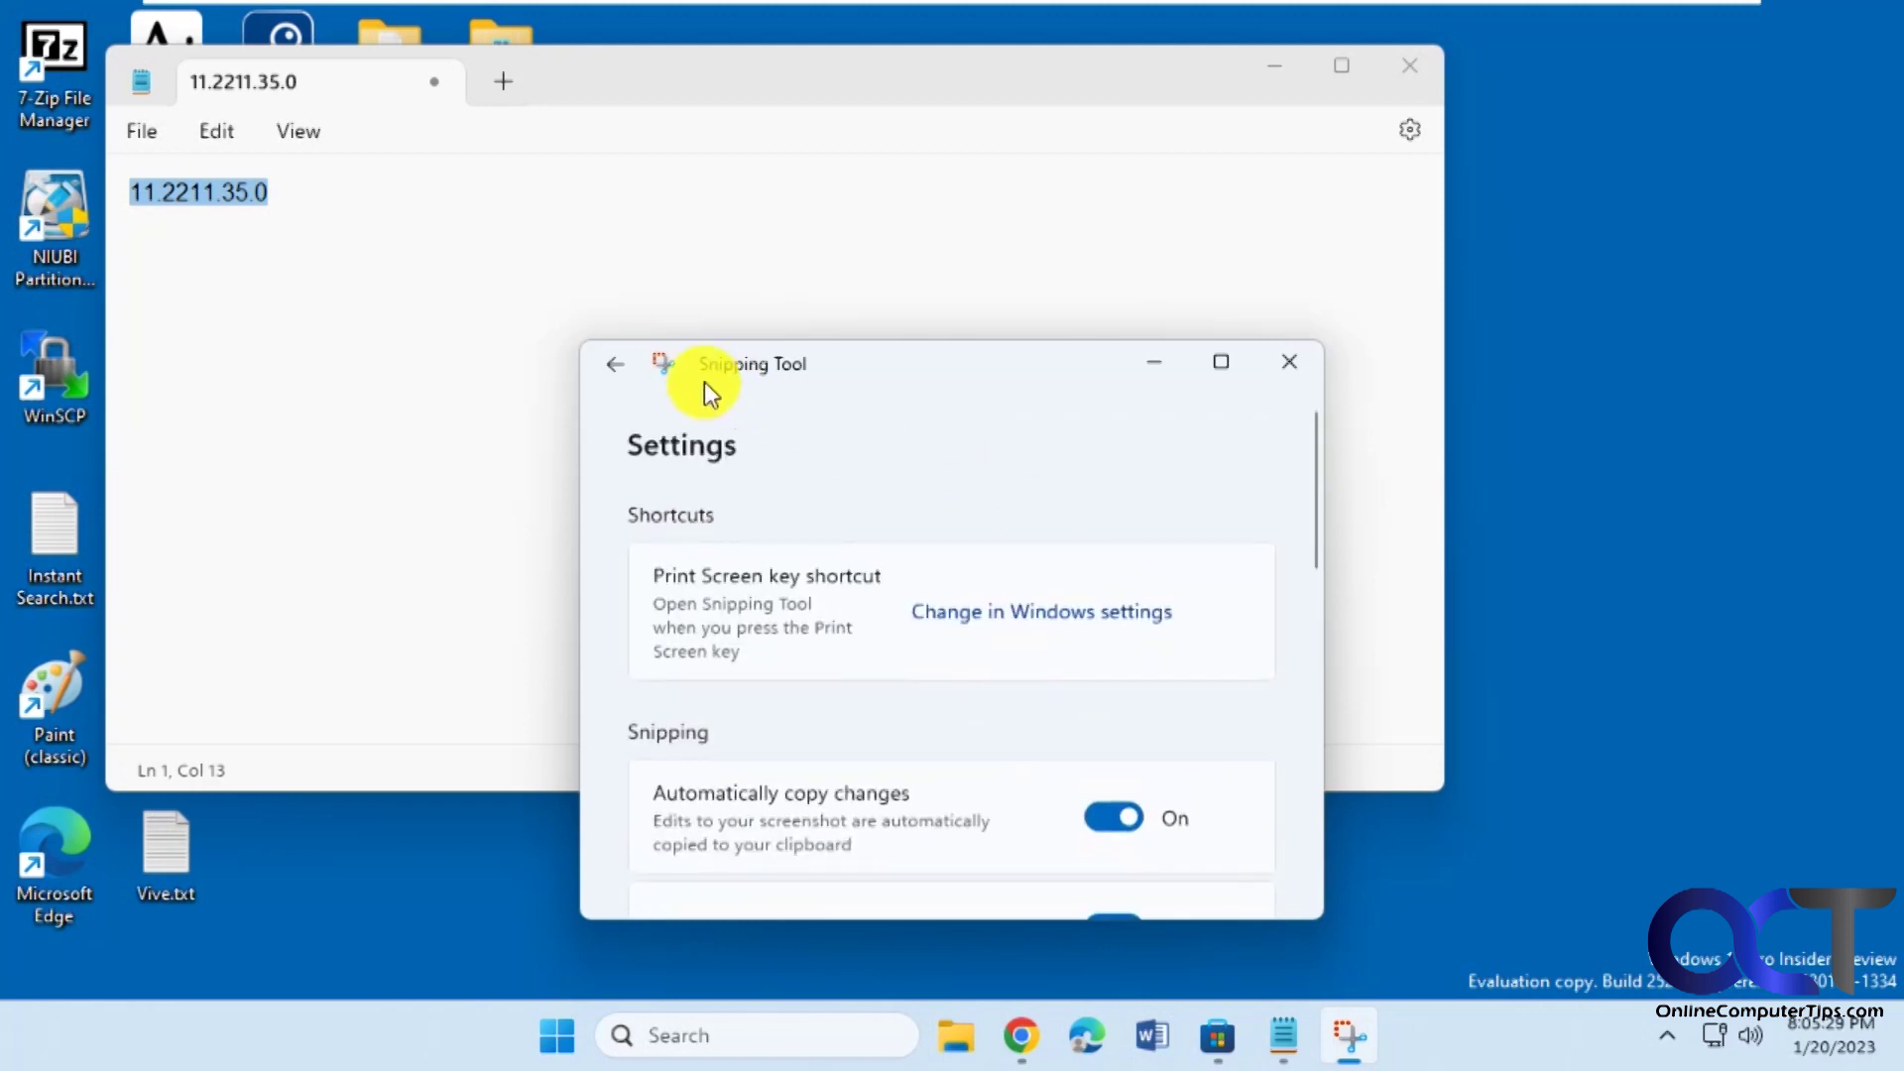
Step: Switch to screenshot mode and snip a rectangle over Notepad's upper-left area
left_click(625, 370)
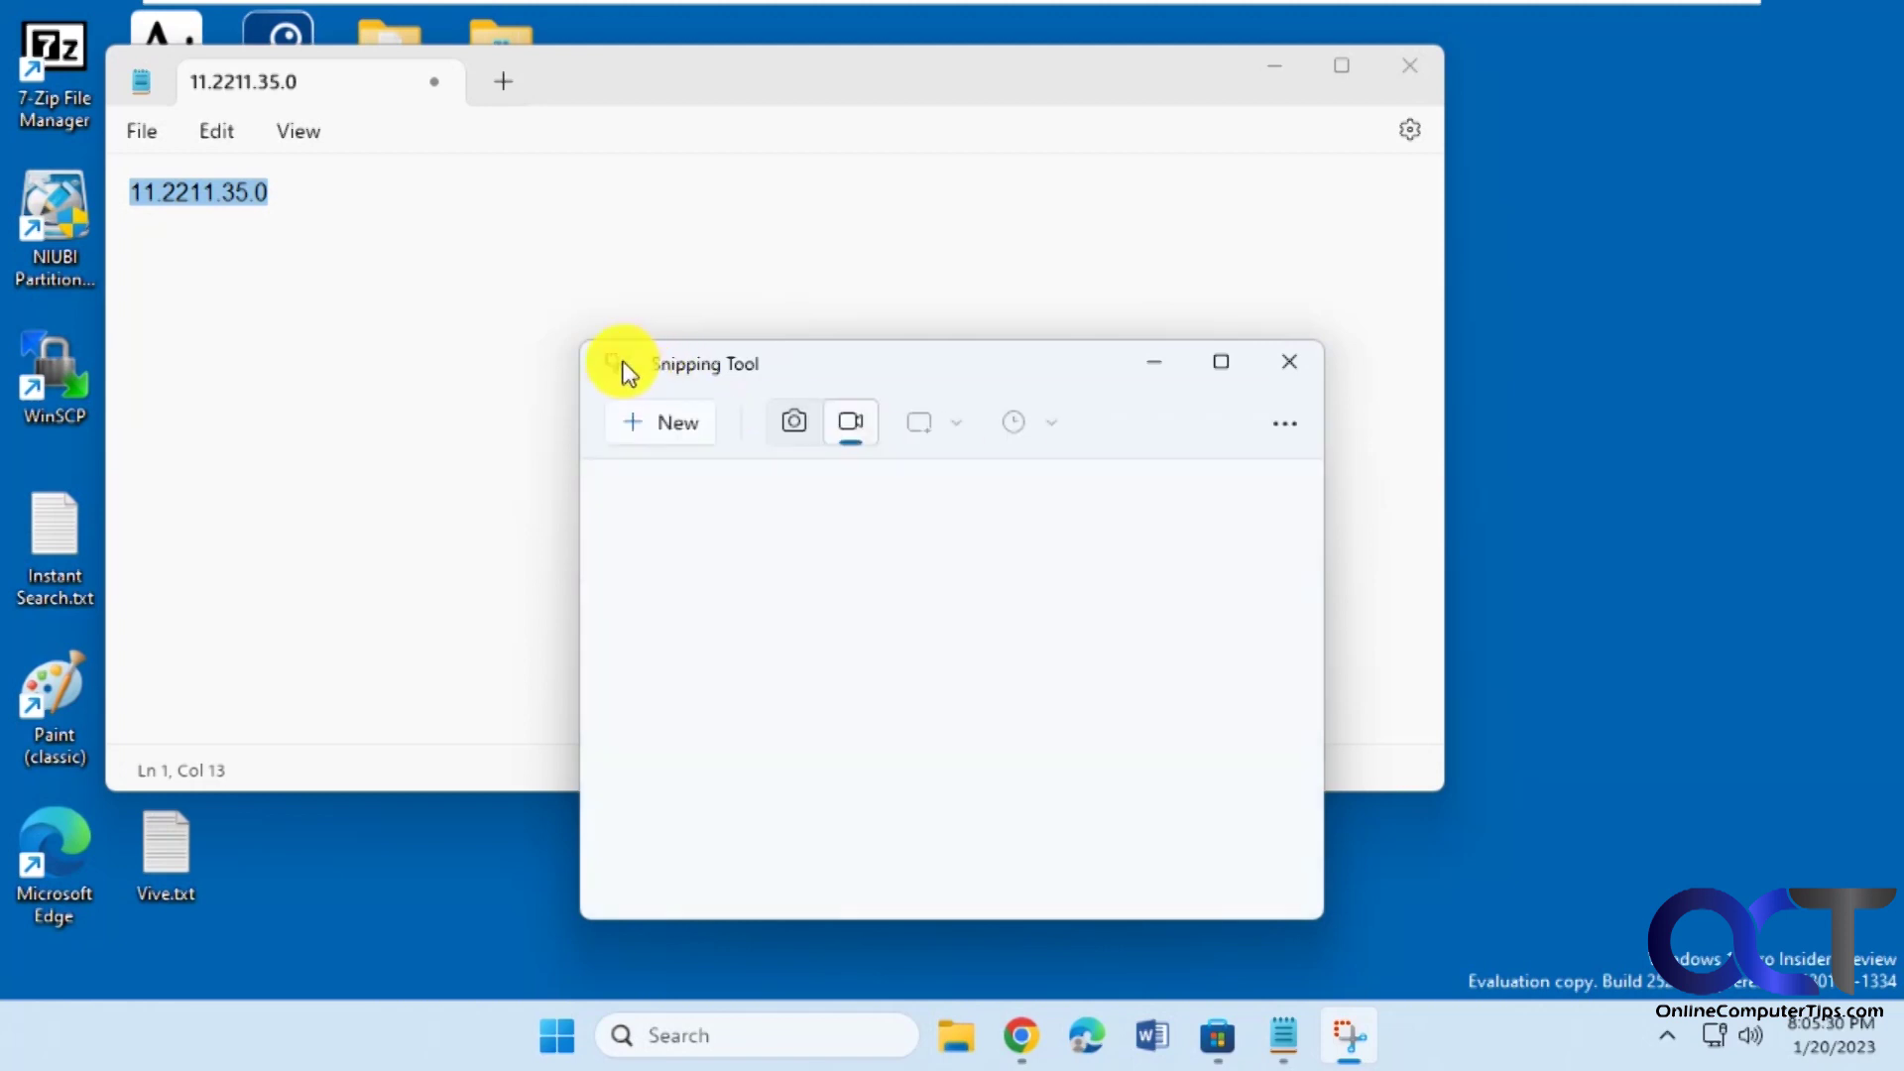
left_click(792, 423)
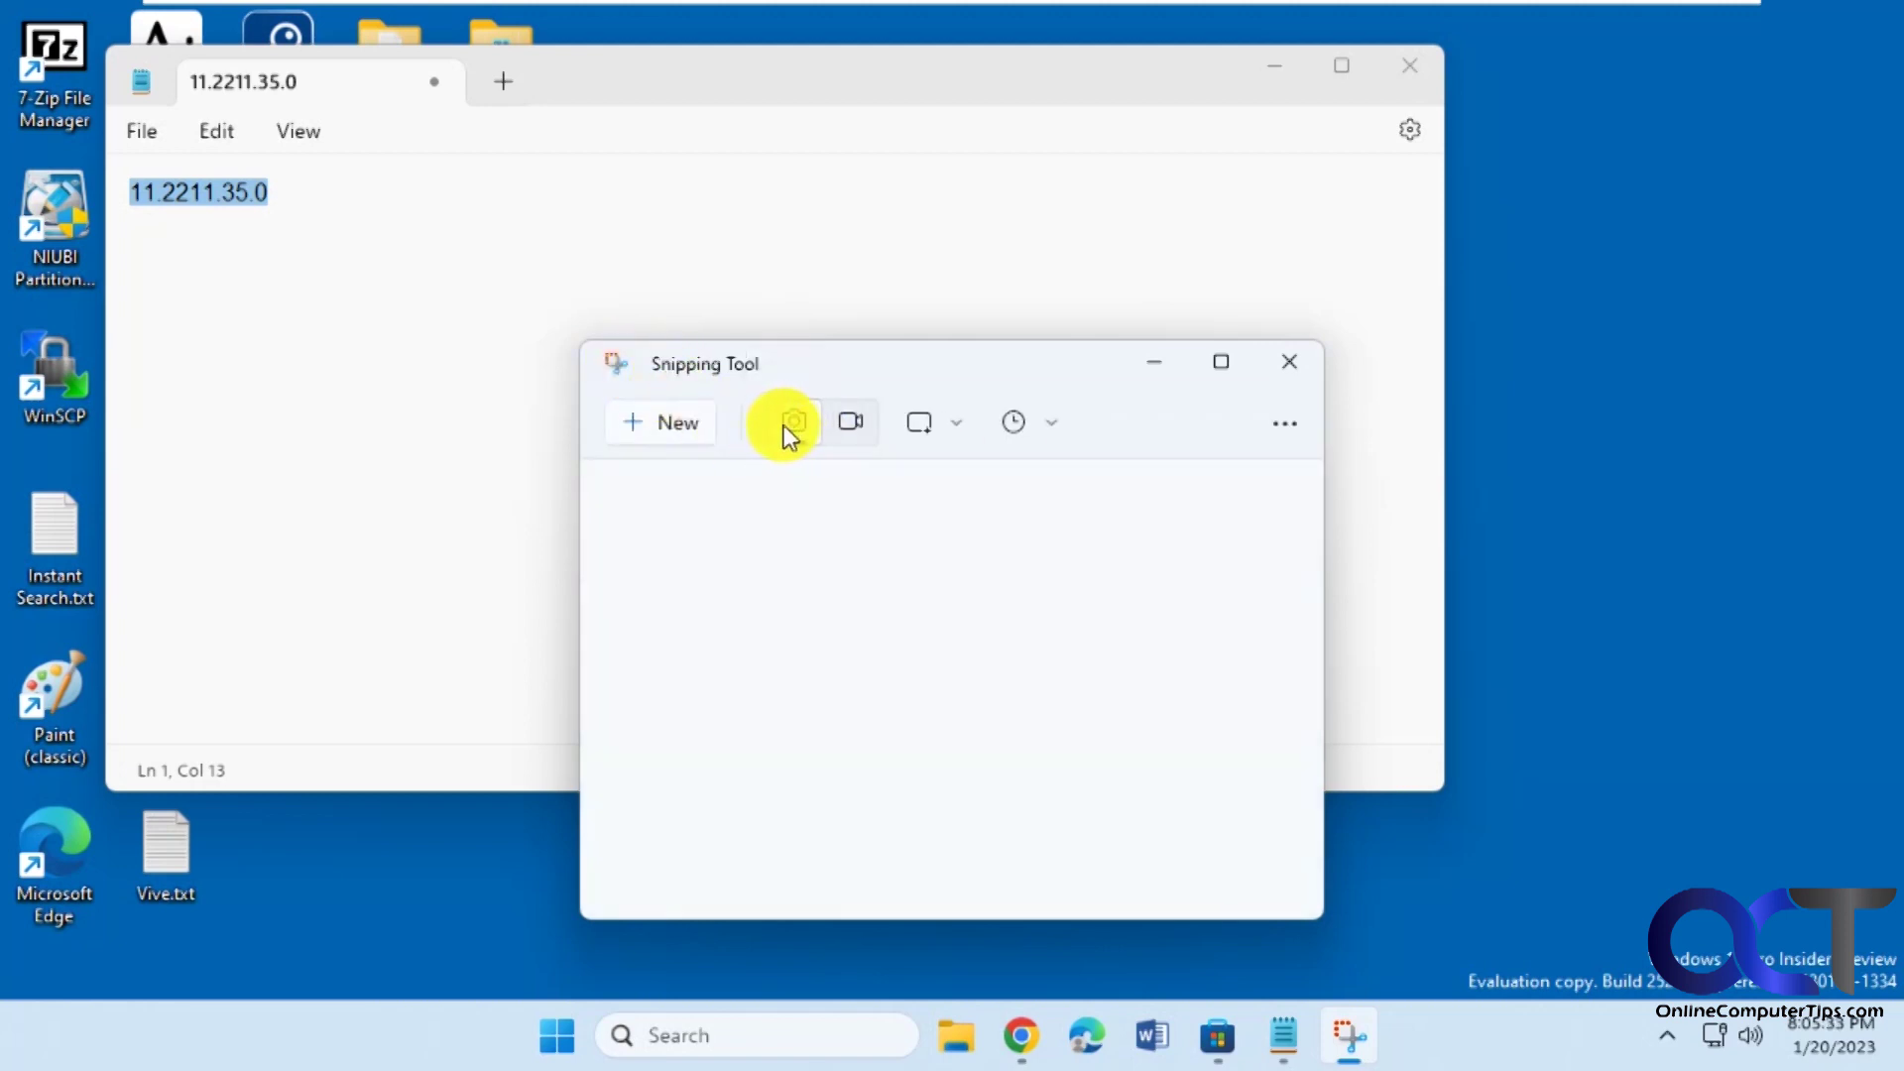
left_click(670, 424)
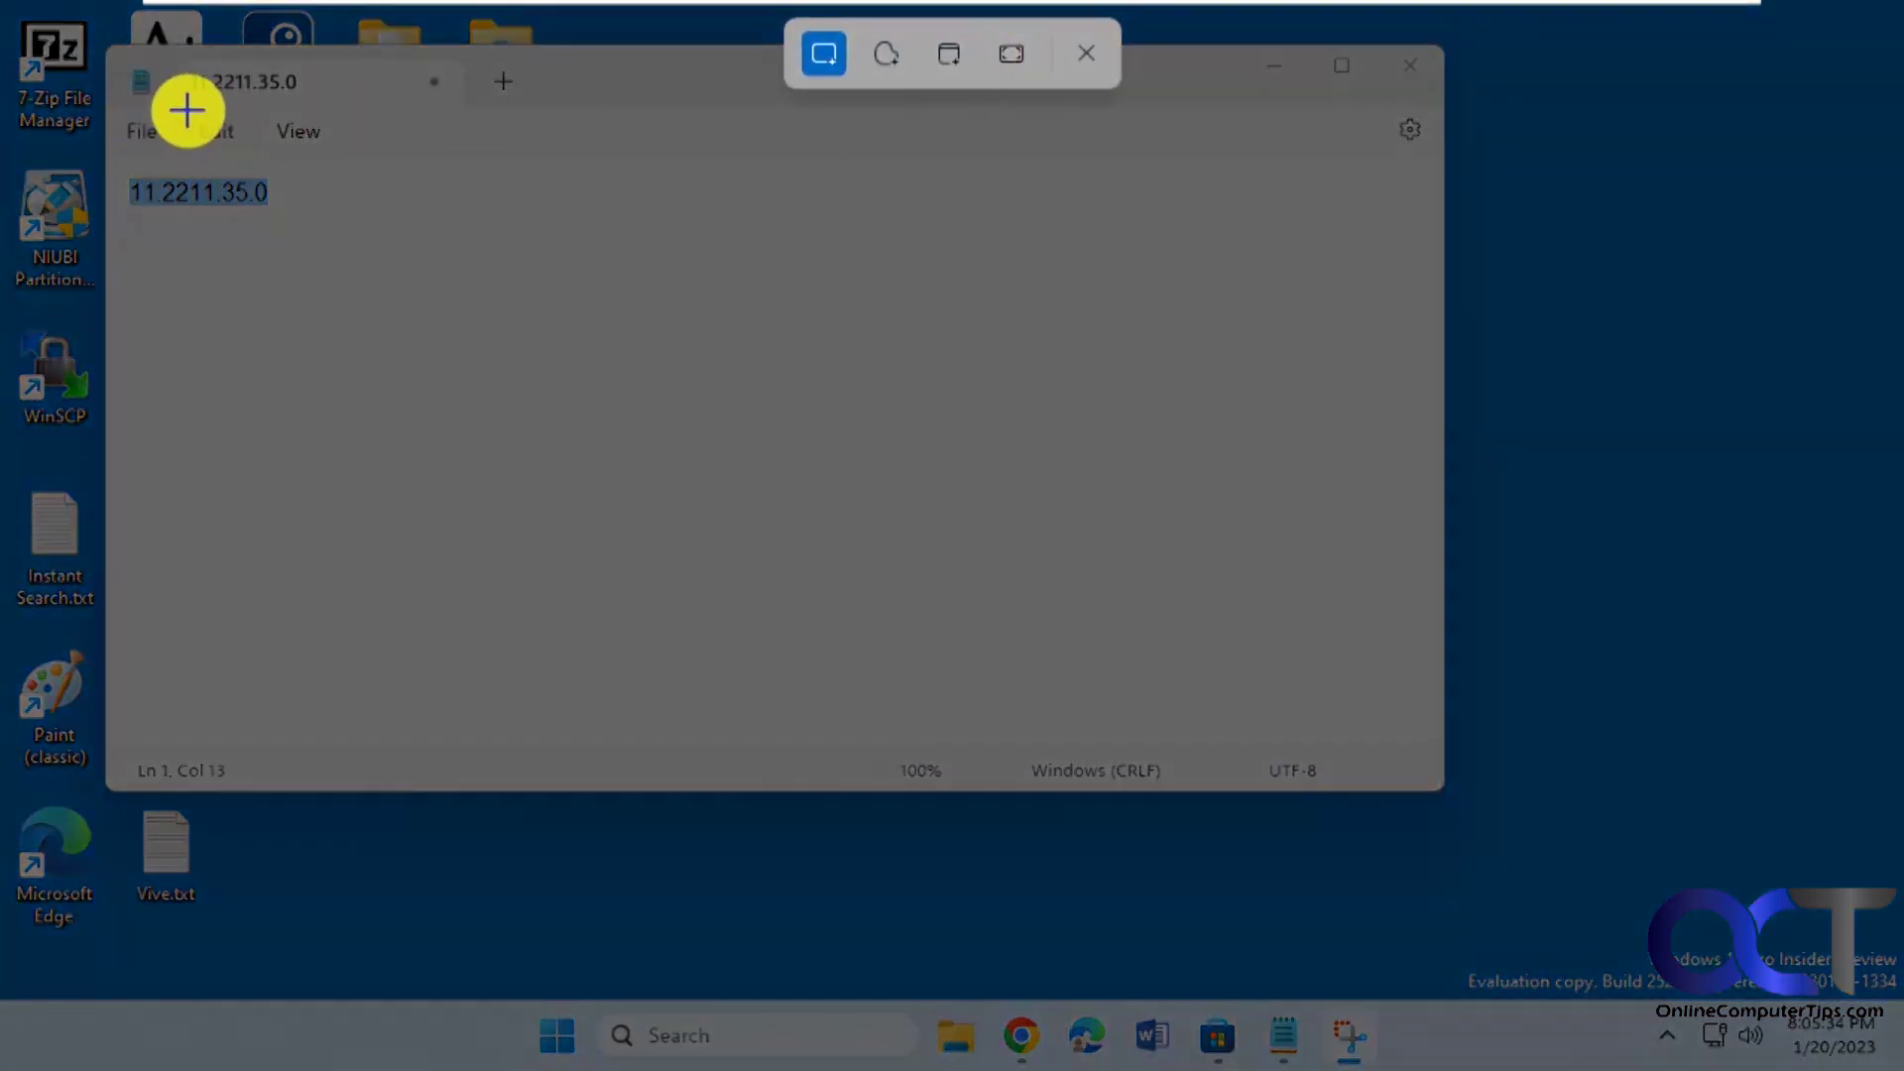
left_click_drag(156, 108, 541, 493)
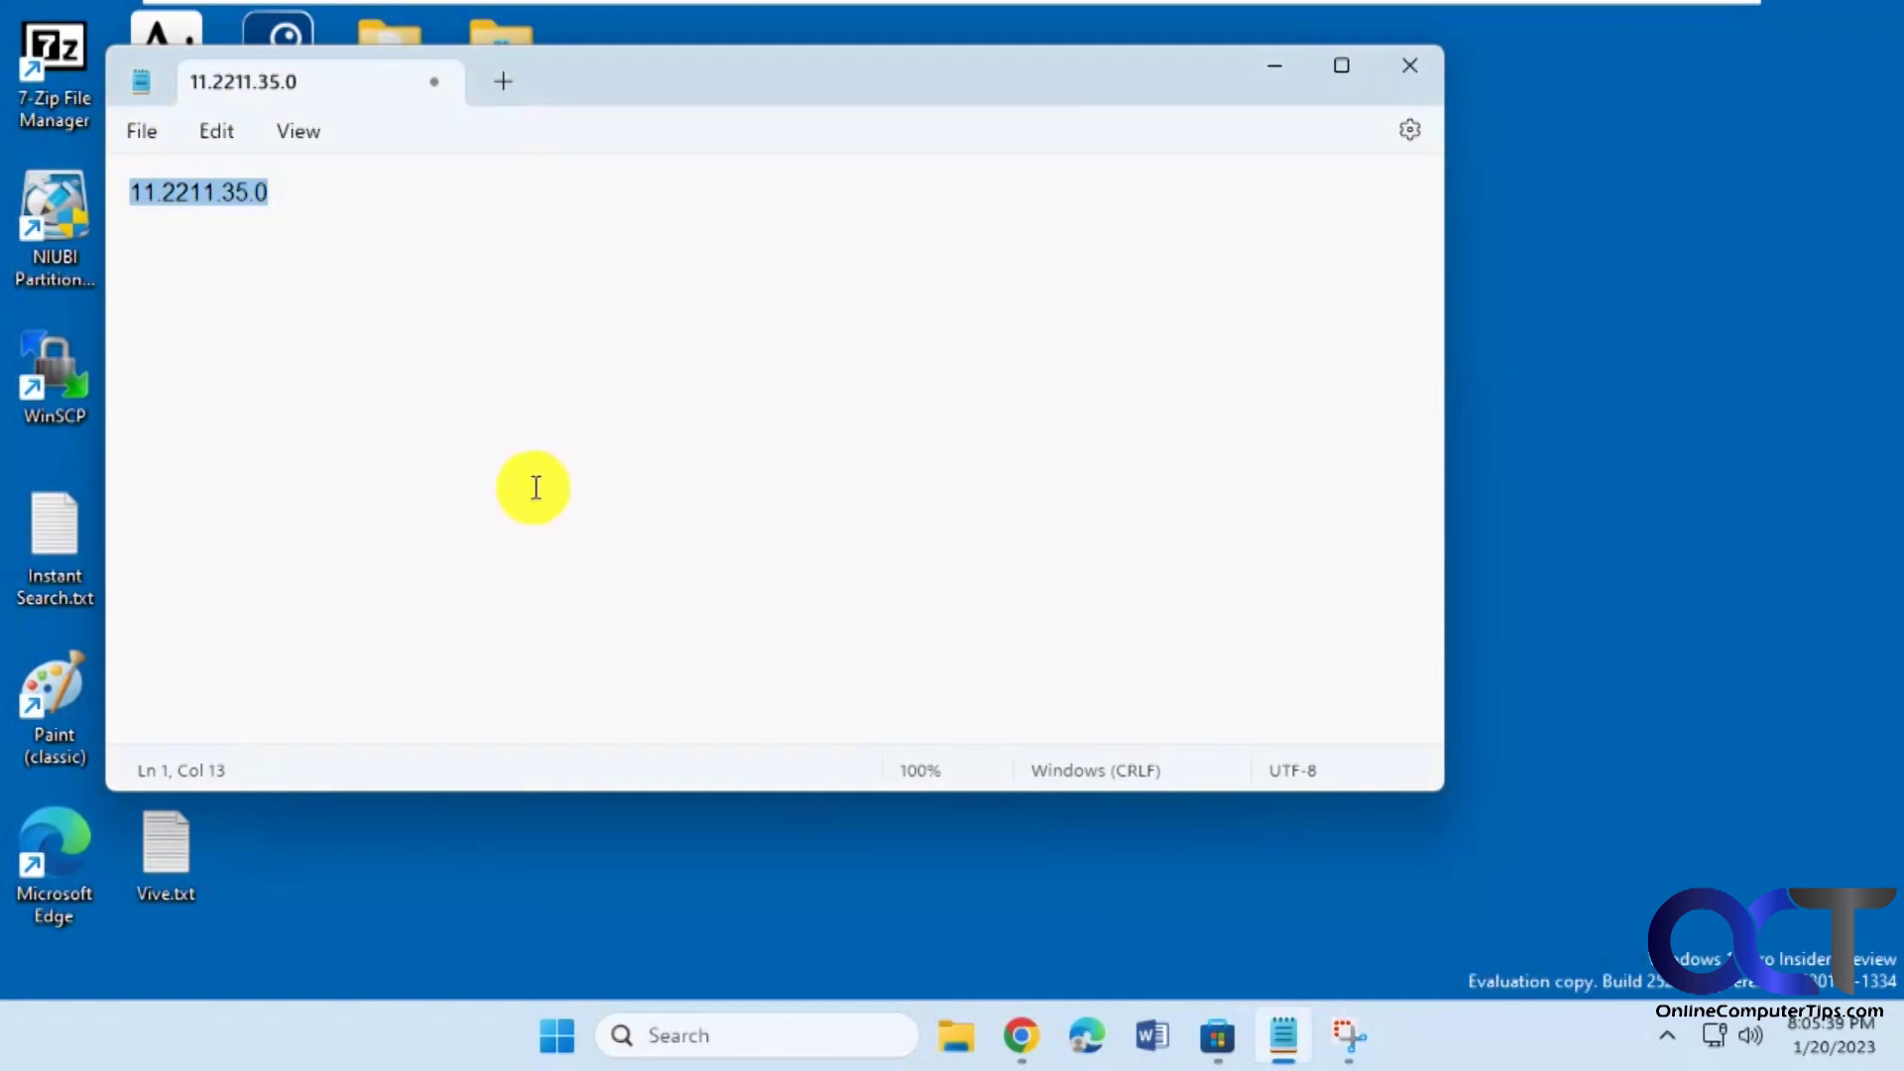
Step: Show the new snip, move Snipping Tool to the upper left, and switch to video mode
left_click(1347, 1035)
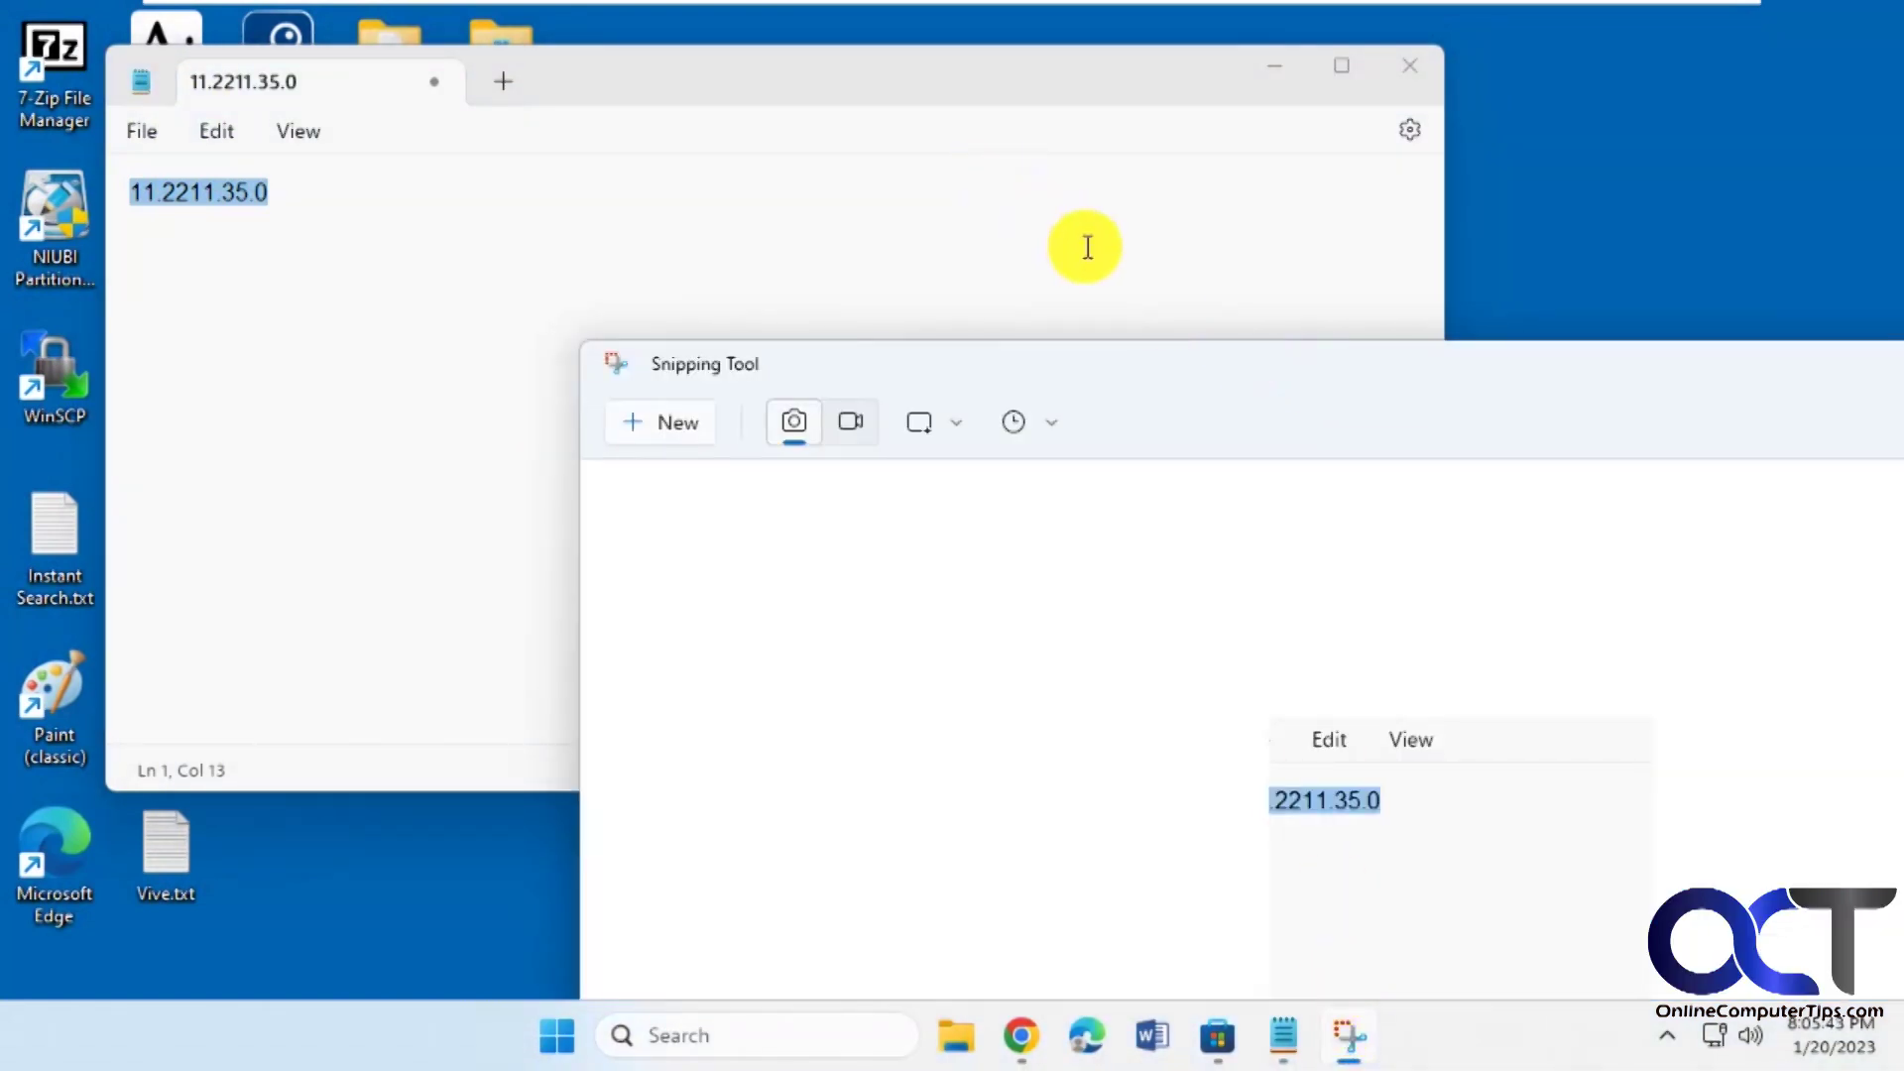
left_click_drag(1192, 365, 830, 110)
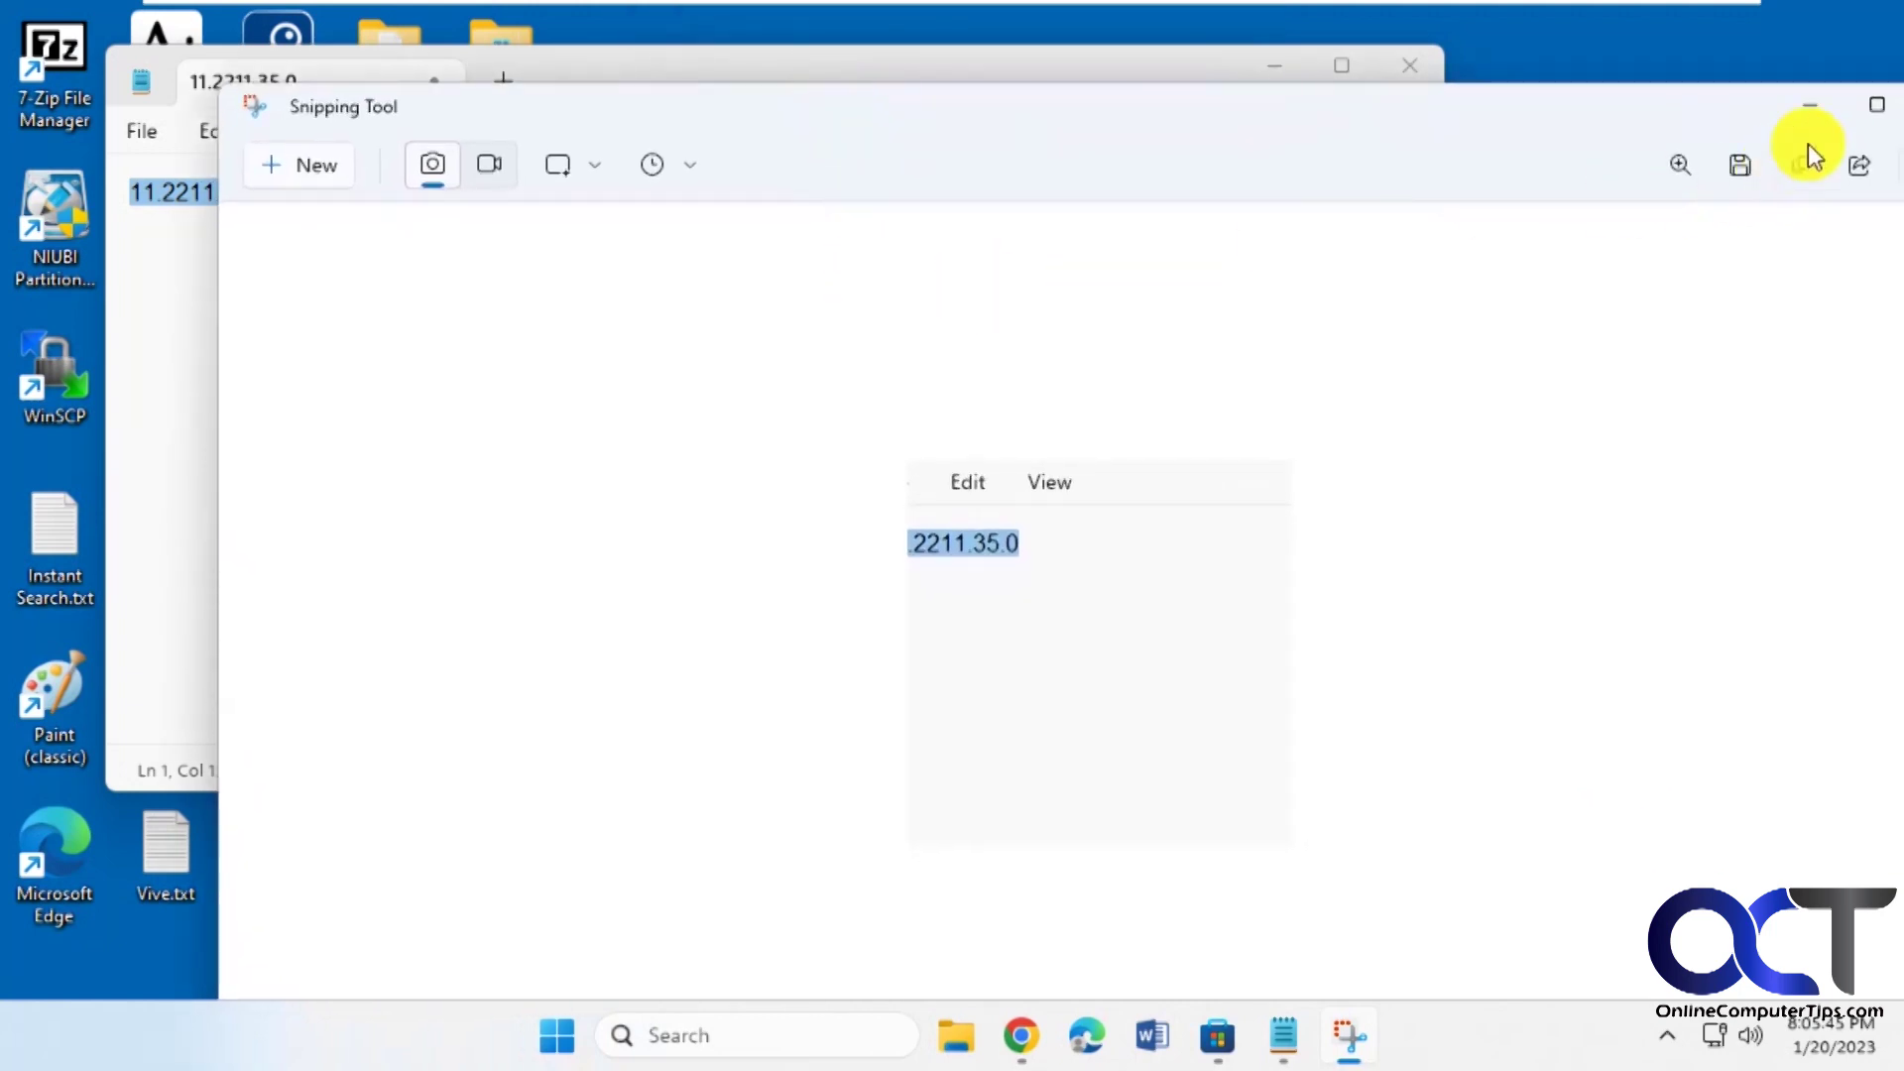
left_click(488, 168)
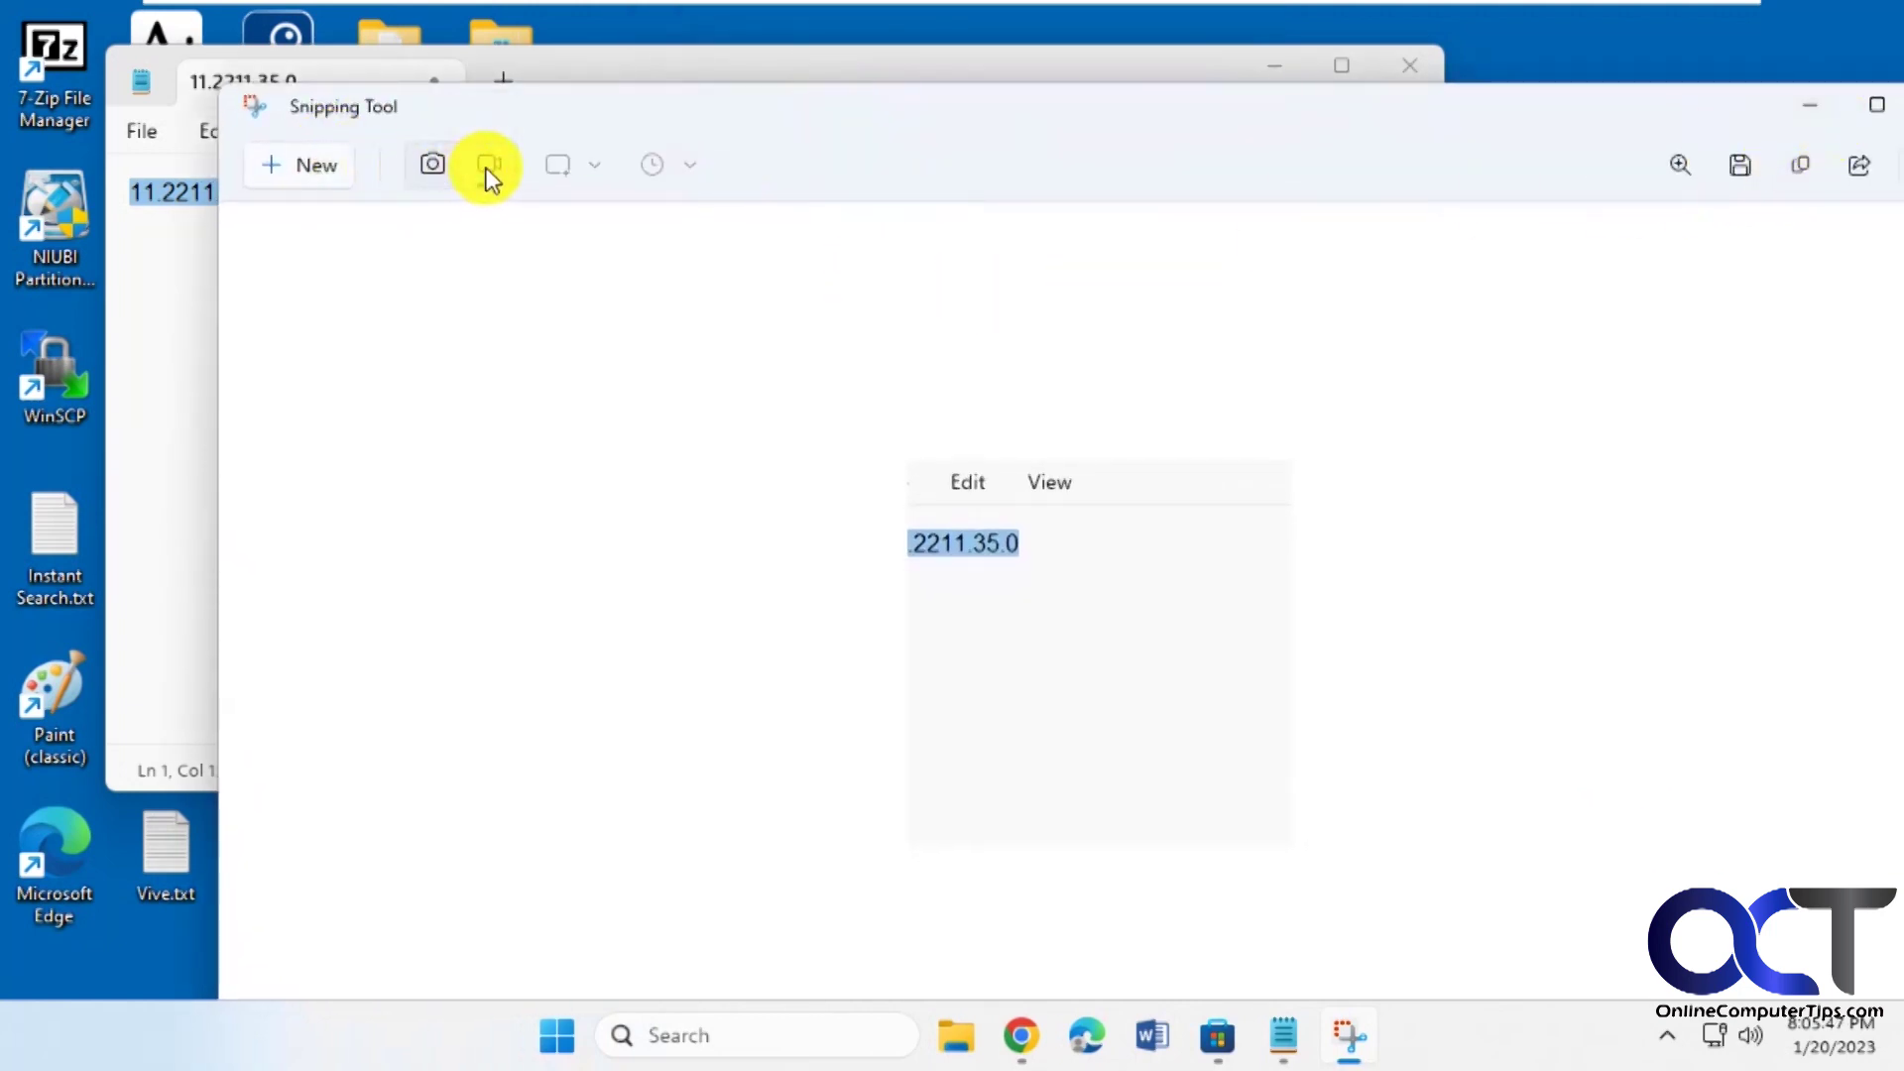
Step: Start a new screen recording covering the entire screen
left_click(330, 188)
left_click_drag(2, 3, 1899, 1067)
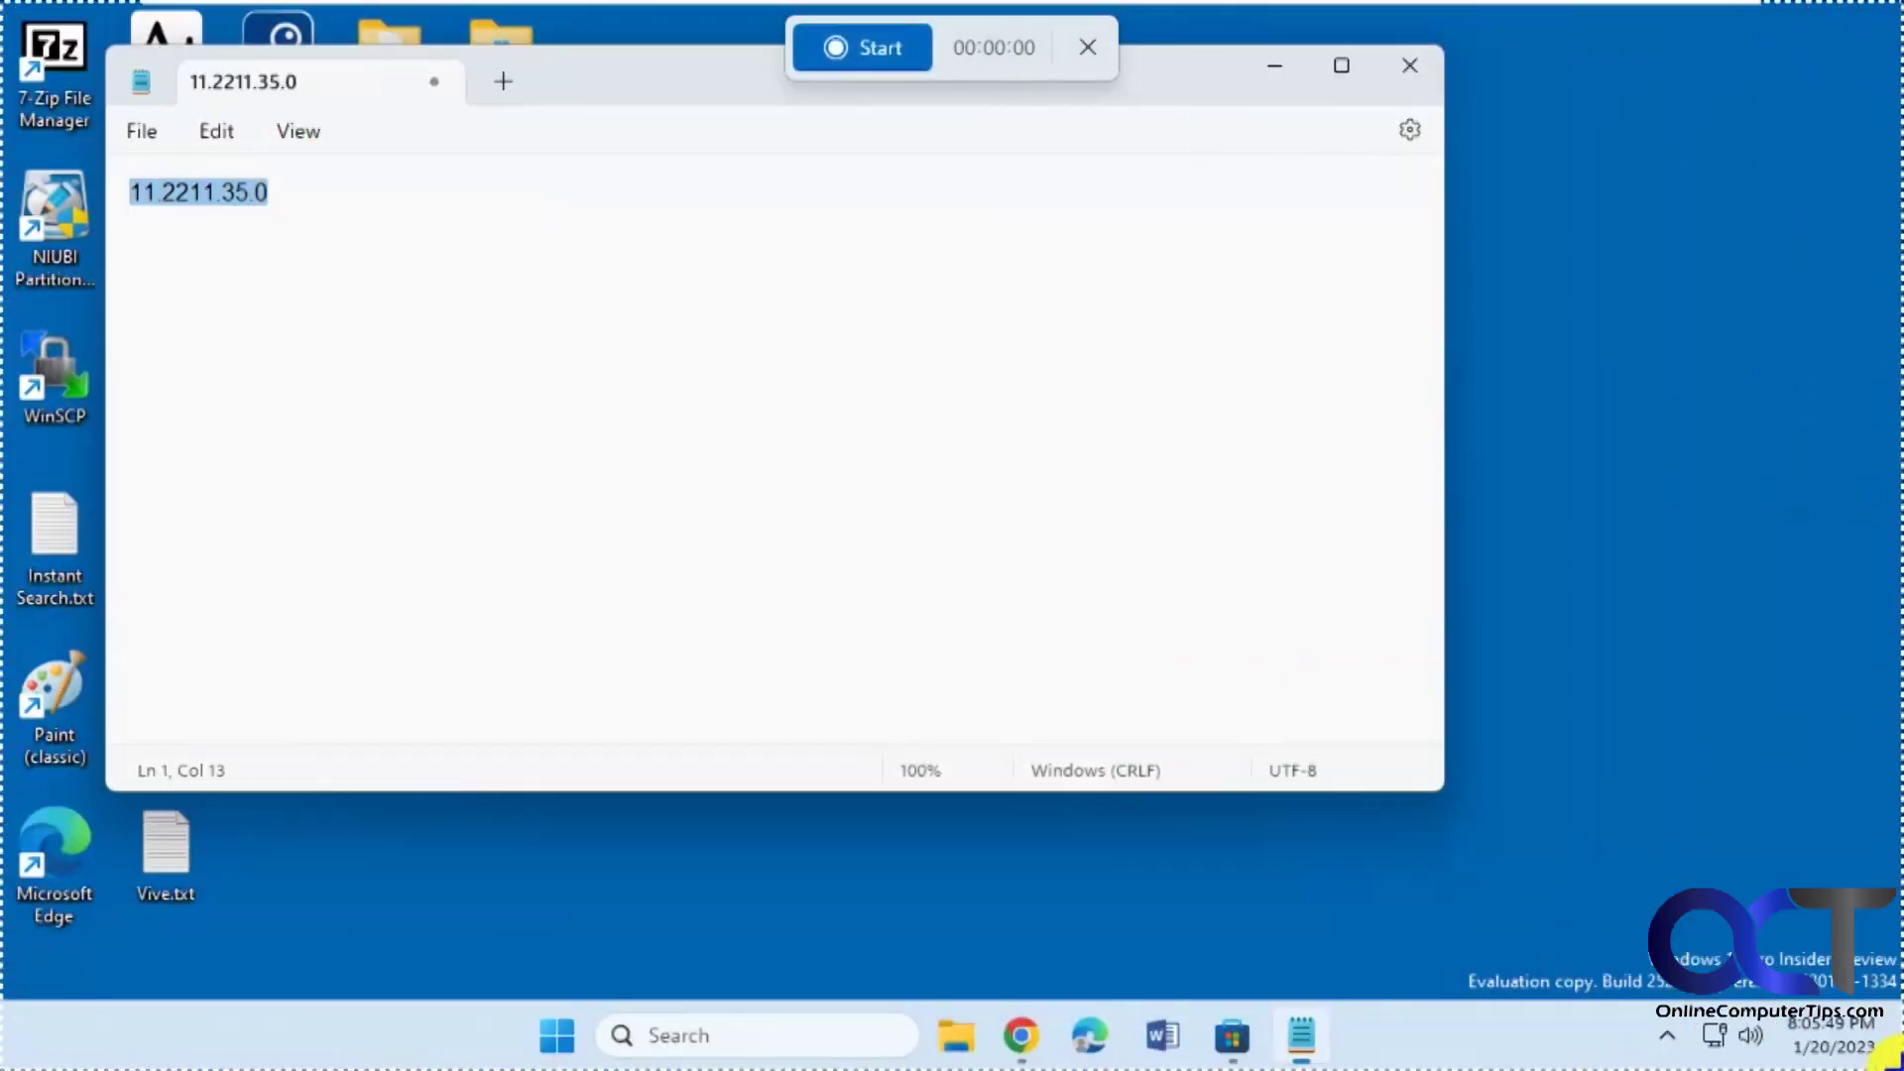
left_click(883, 47)
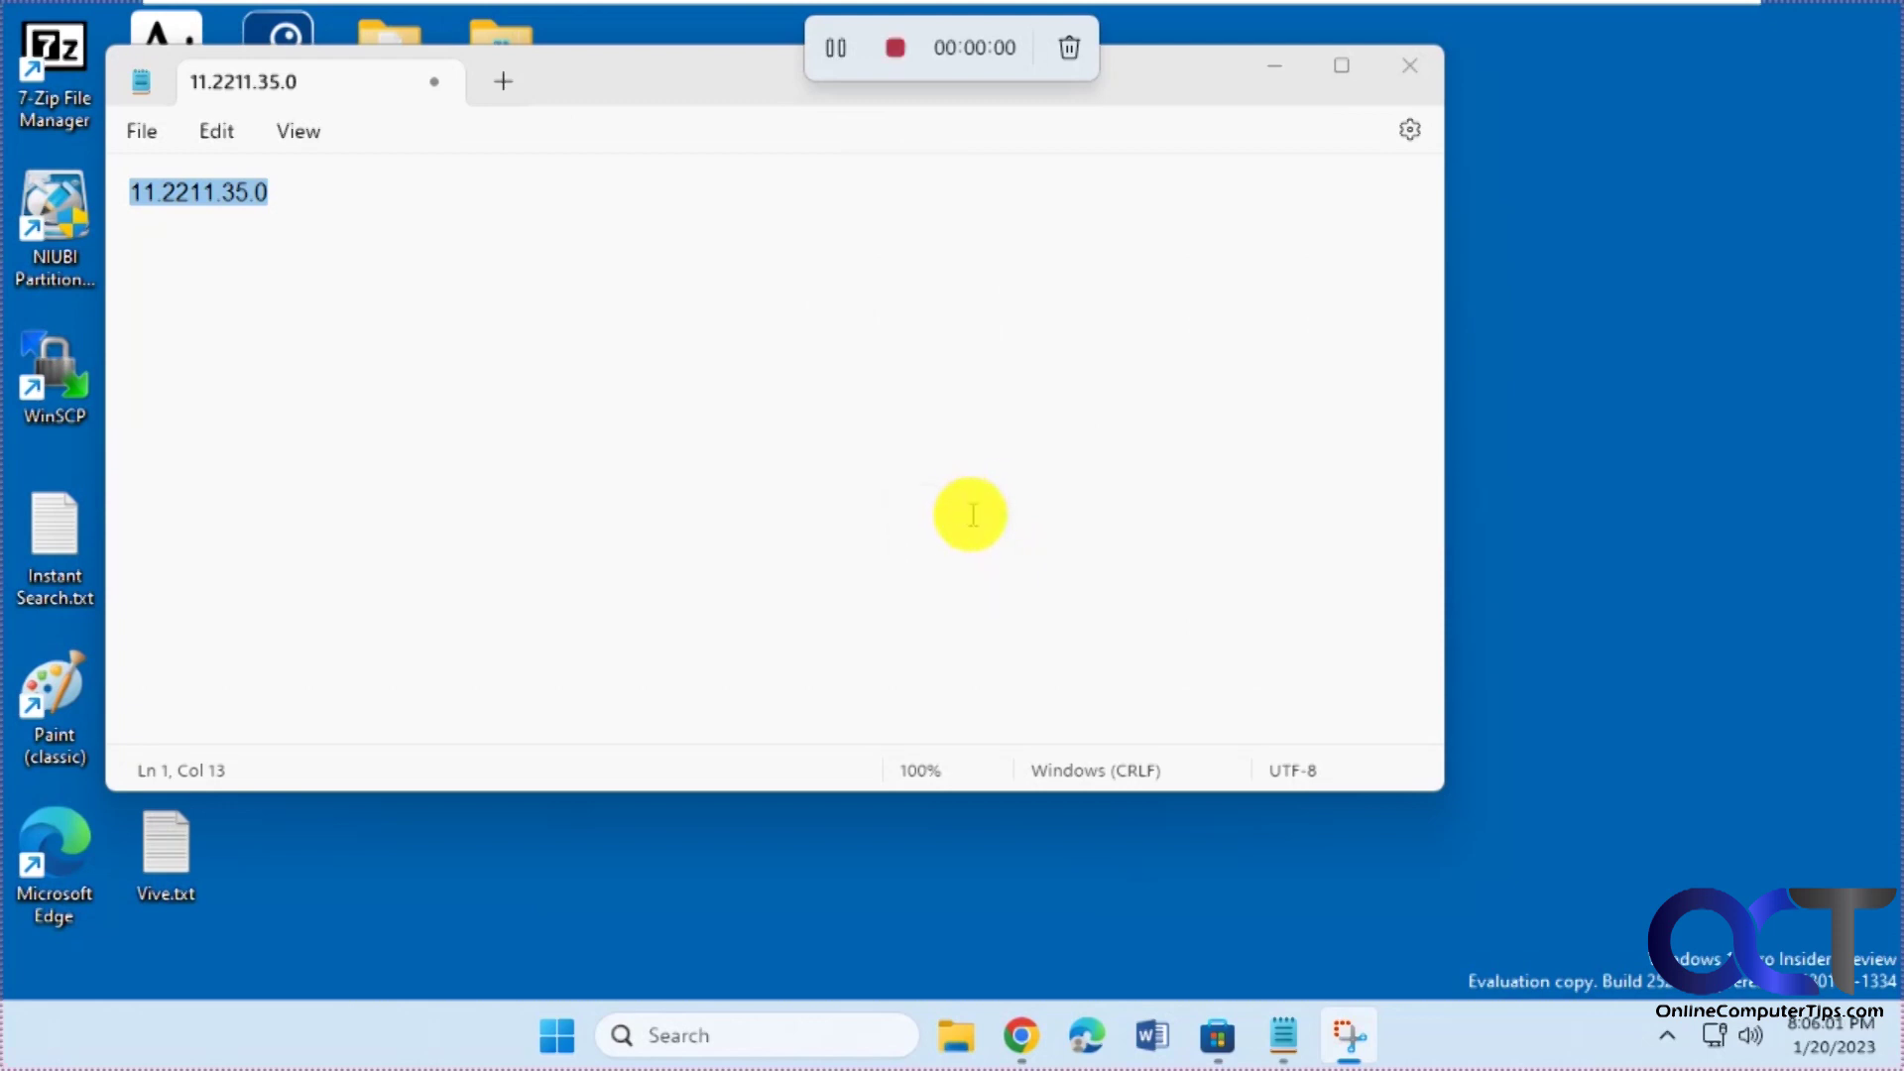
Step: Overwrite Notepad's selected text with 'fasfdasdfsdfsdf', then minimize Notepad
left_click(1275, 72)
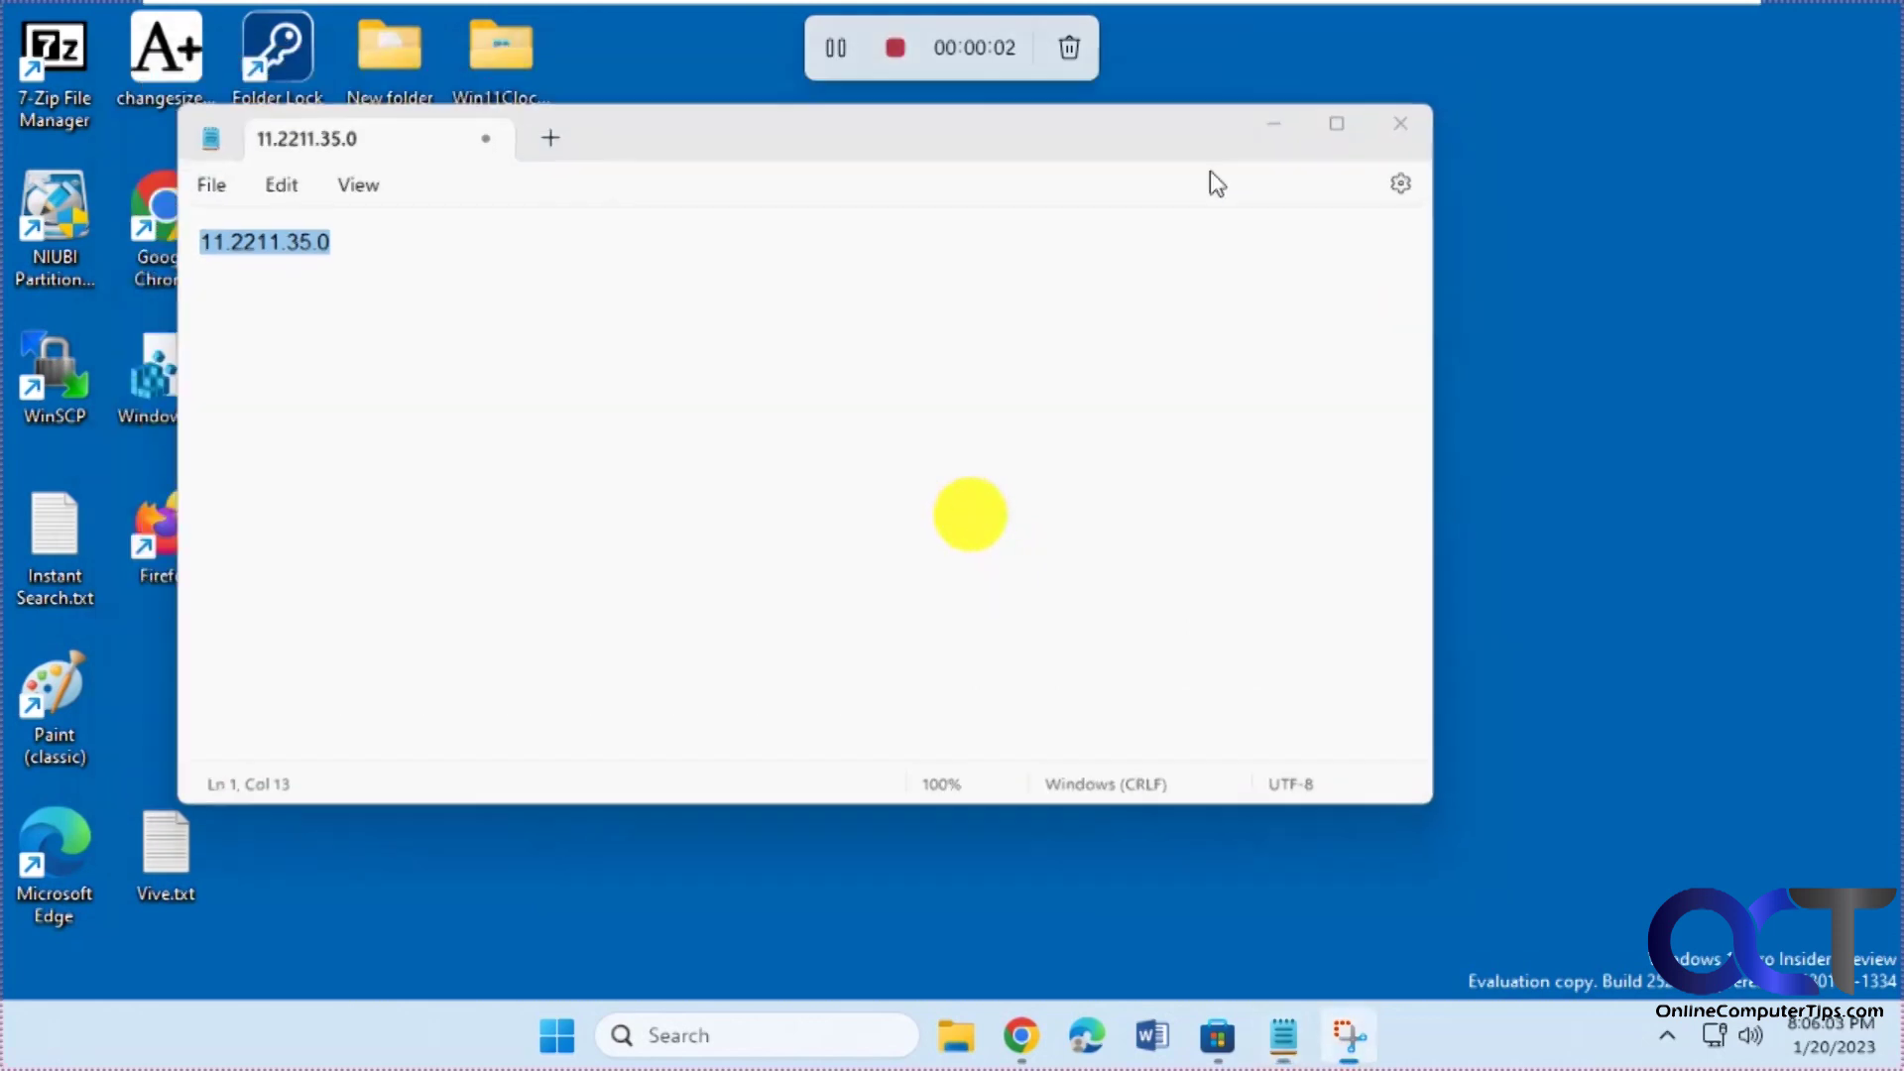
left_click(1286, 1036)
type("fasfdasdfsdfsdf")
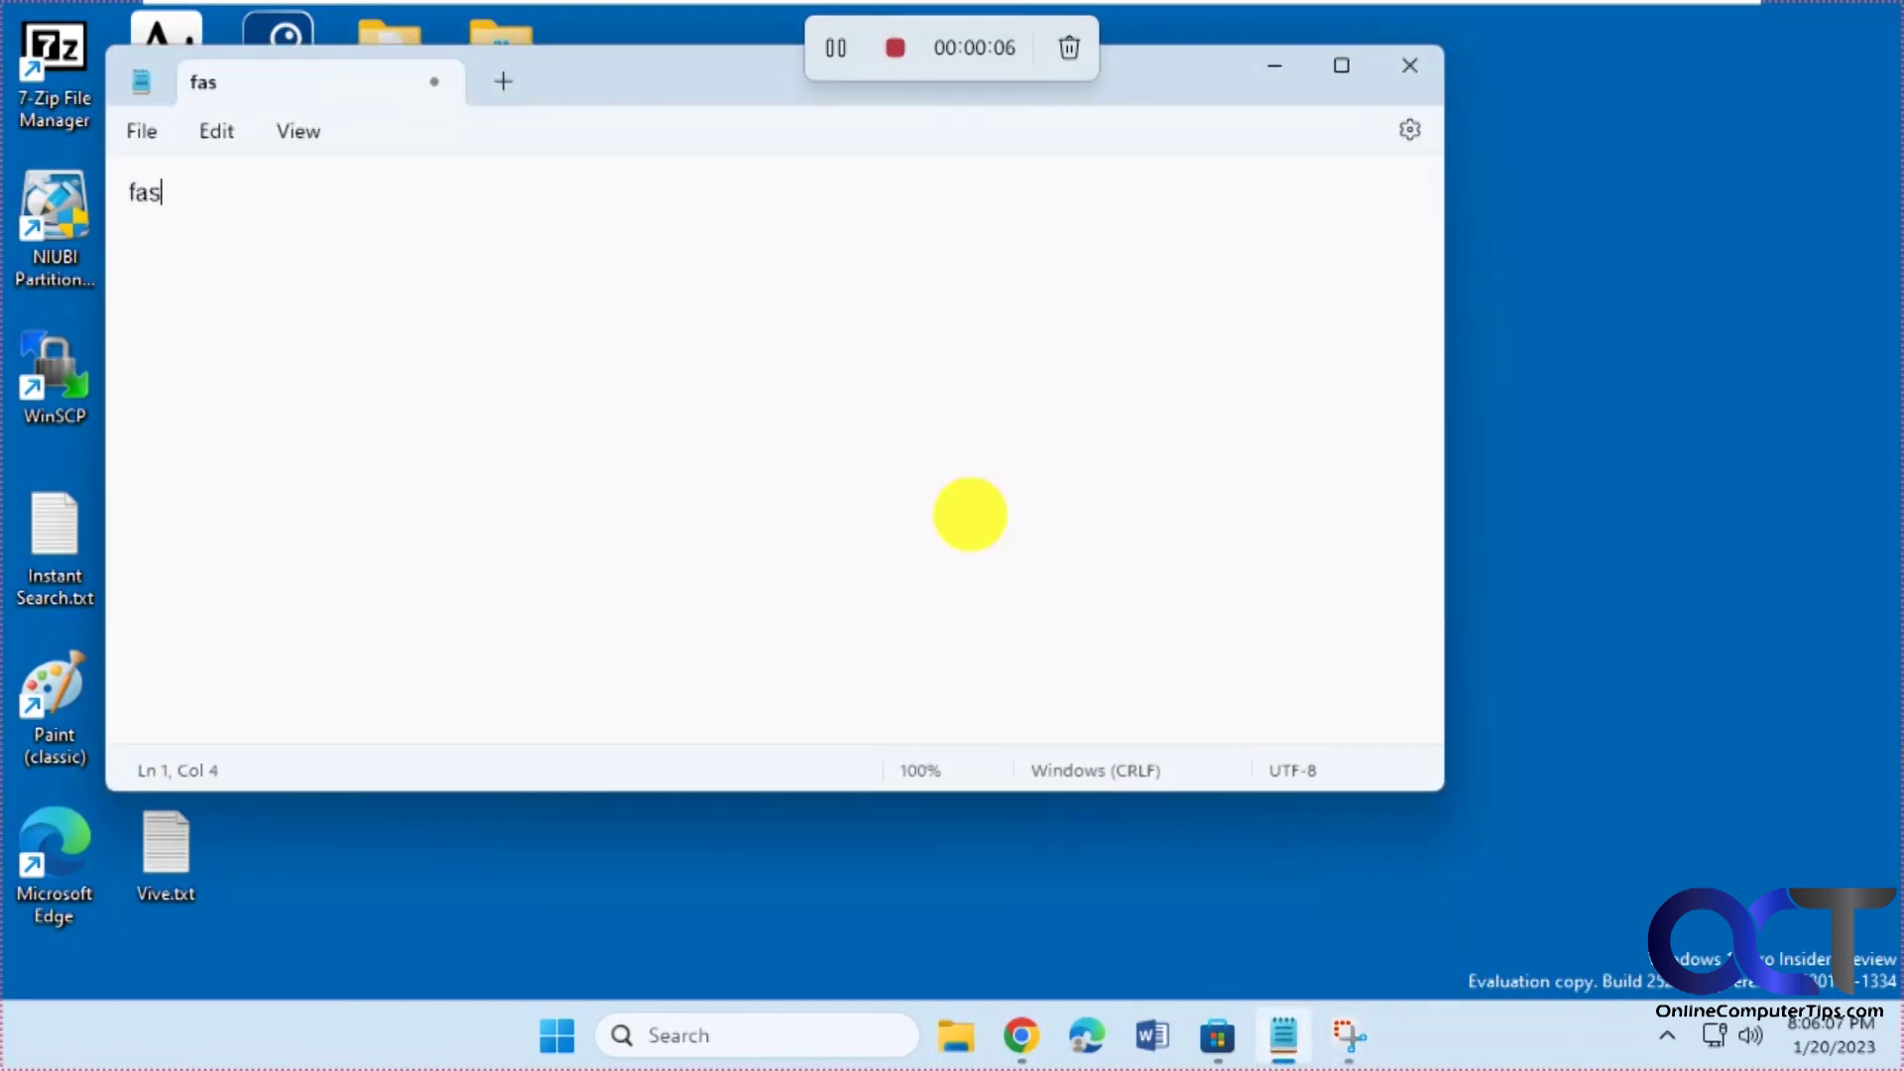
left_click(1257, 74)
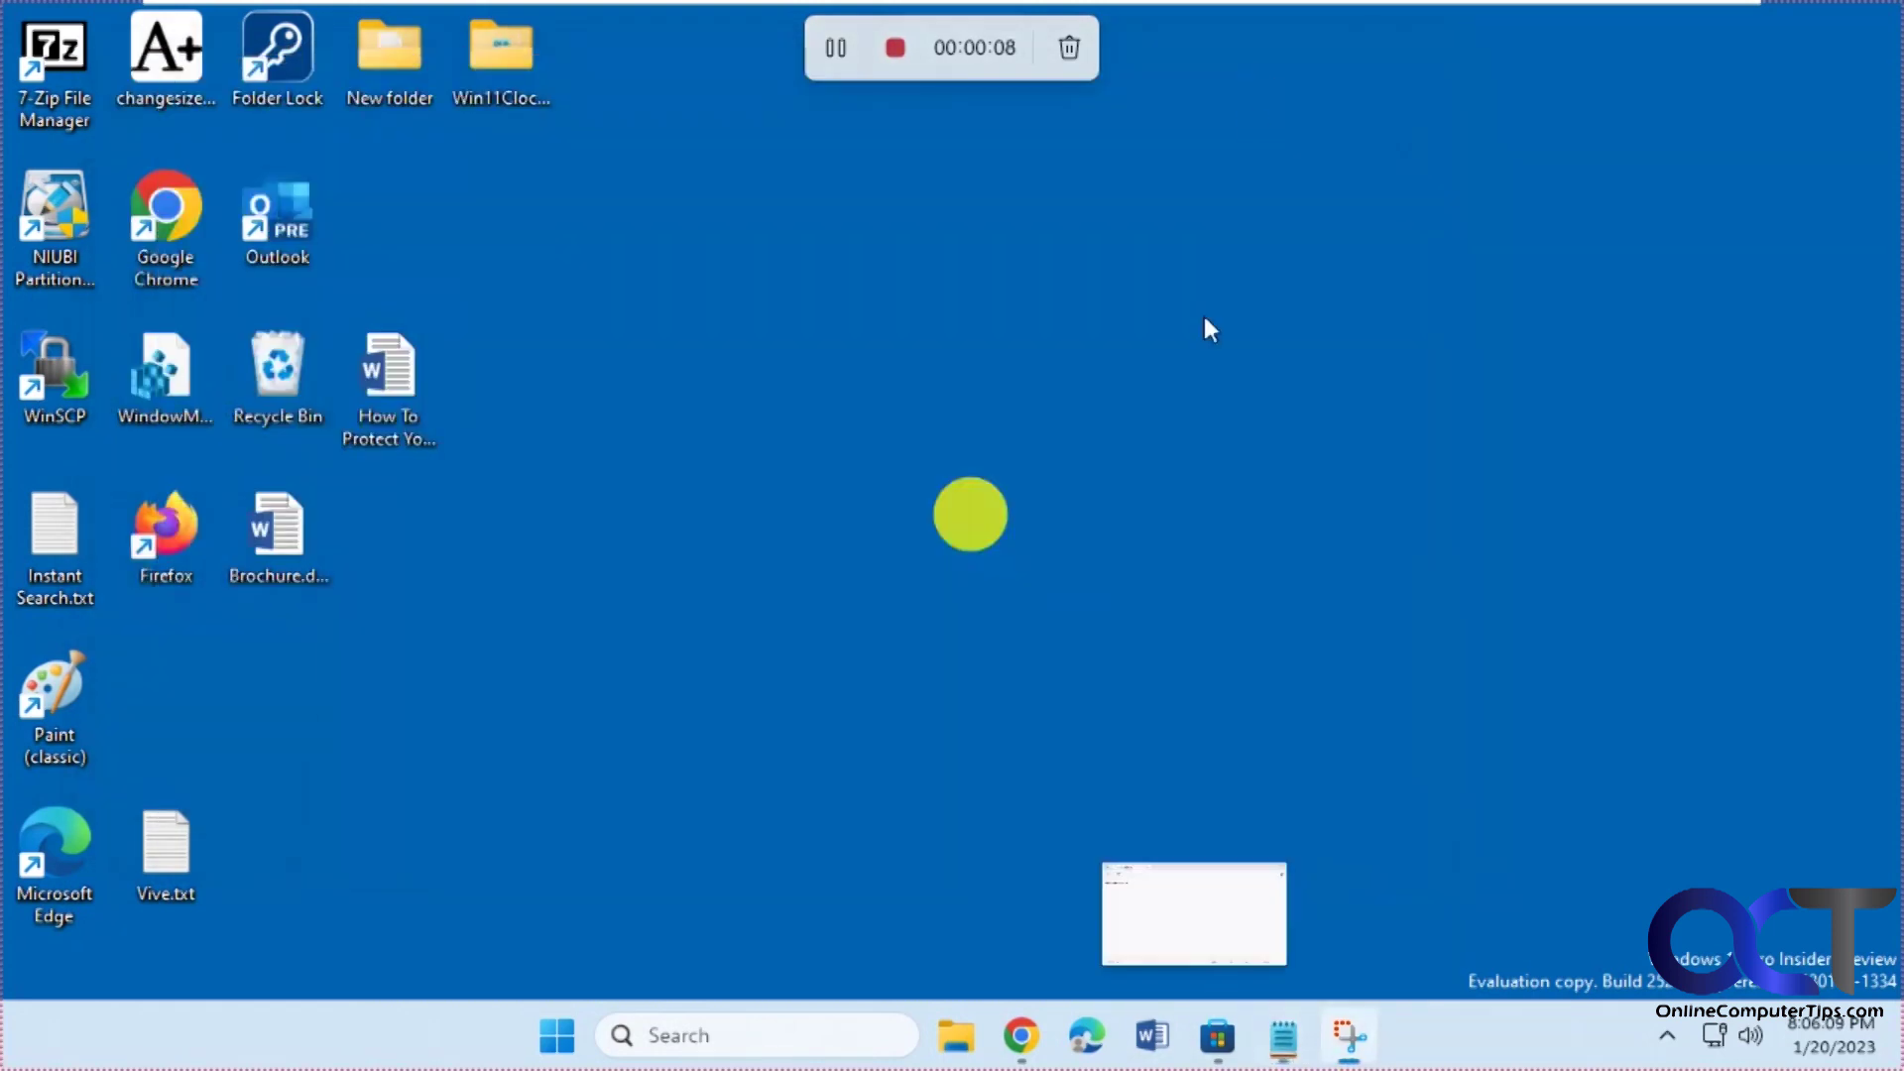
Step: Play the Red Bull Rampage video in Chrome, view it full screen, then pause at 0:18
left_click(1020, 1033)
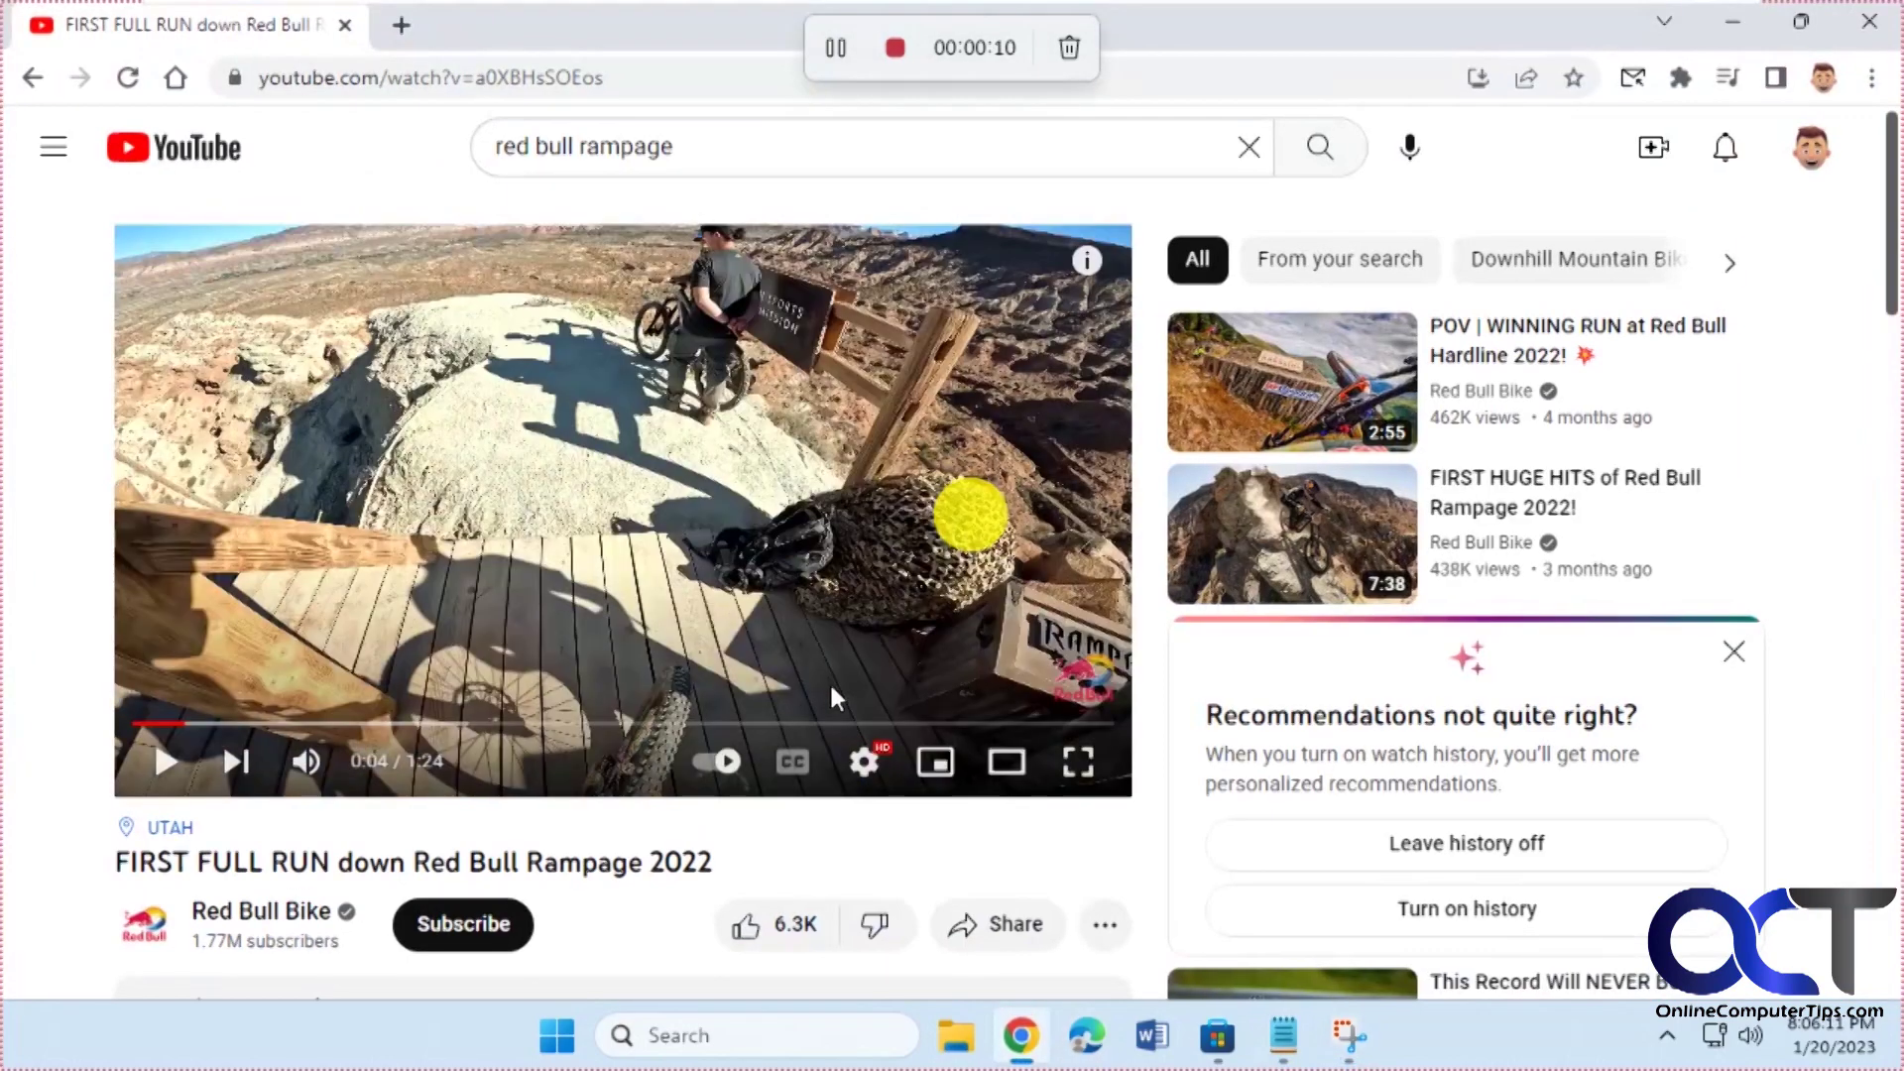
left_click(162, 760)
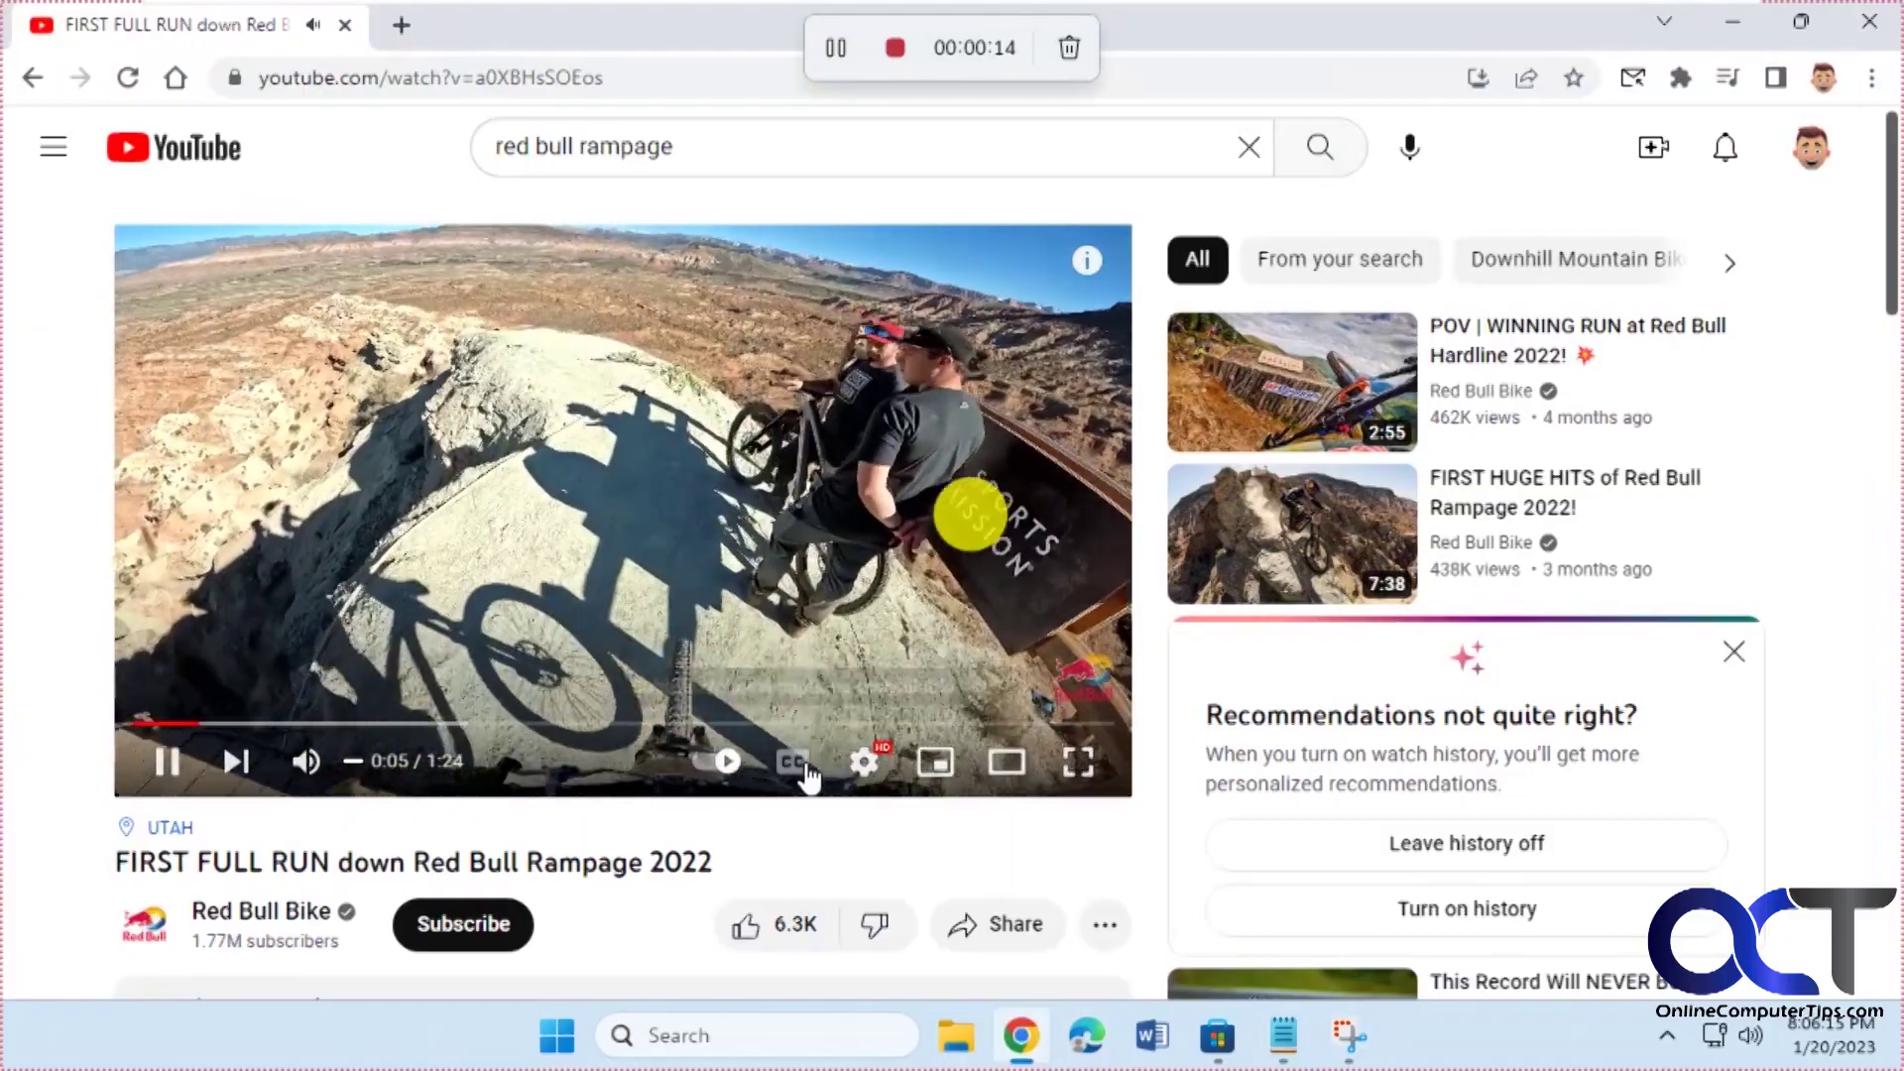
left_click(1078, 761)
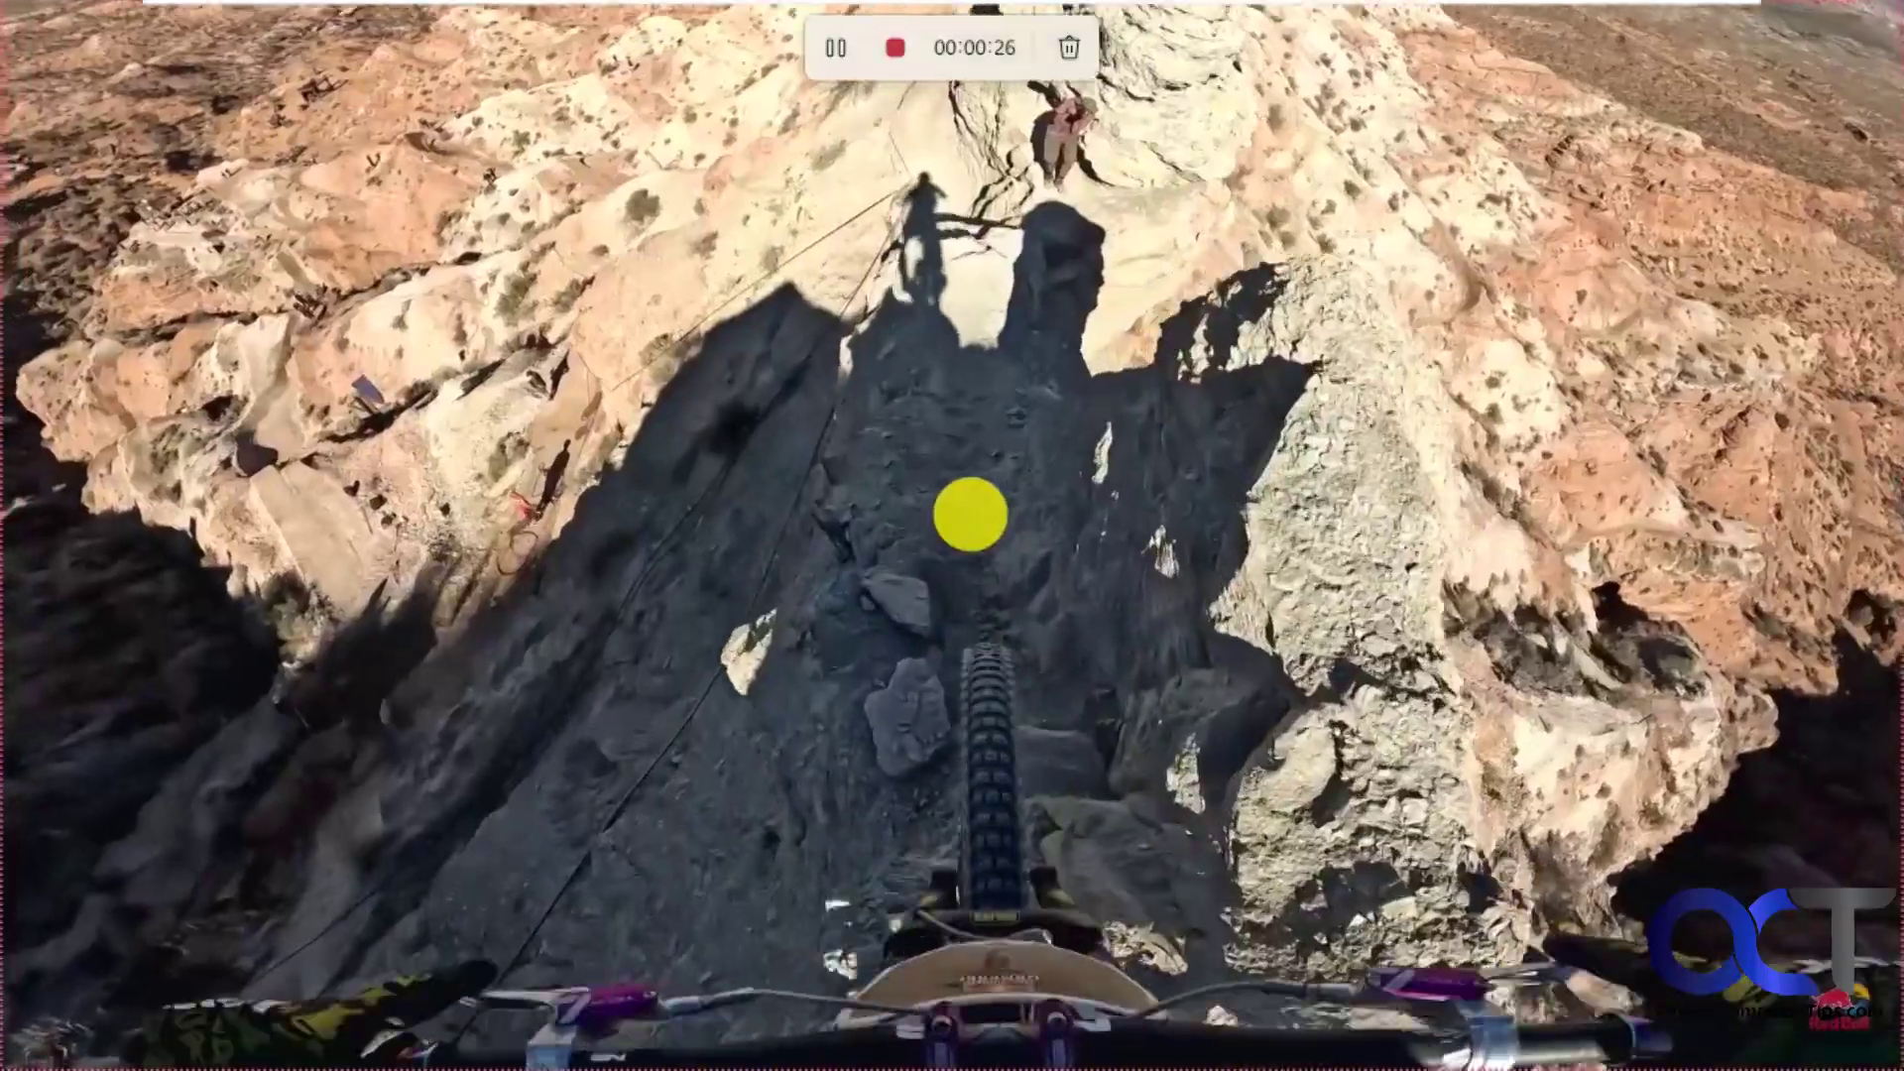
key("Escape")
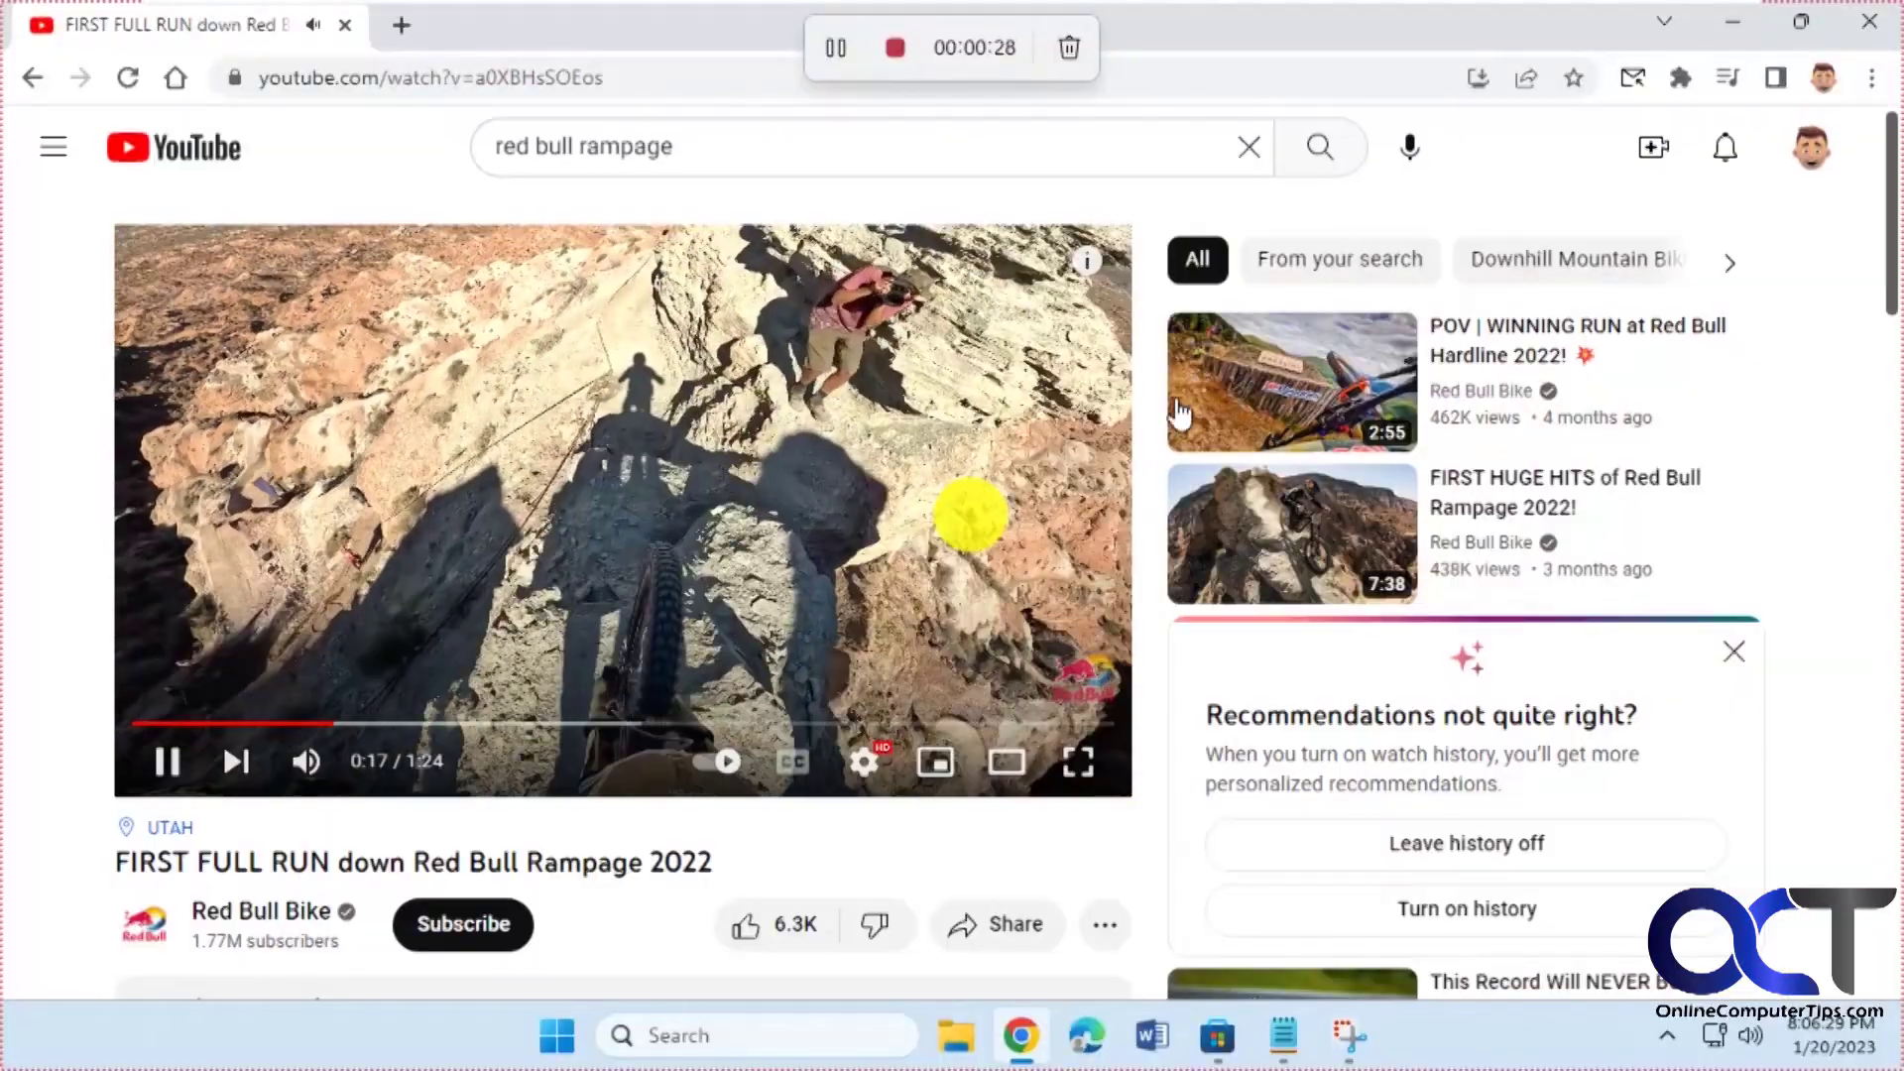
left_click(167, 762)
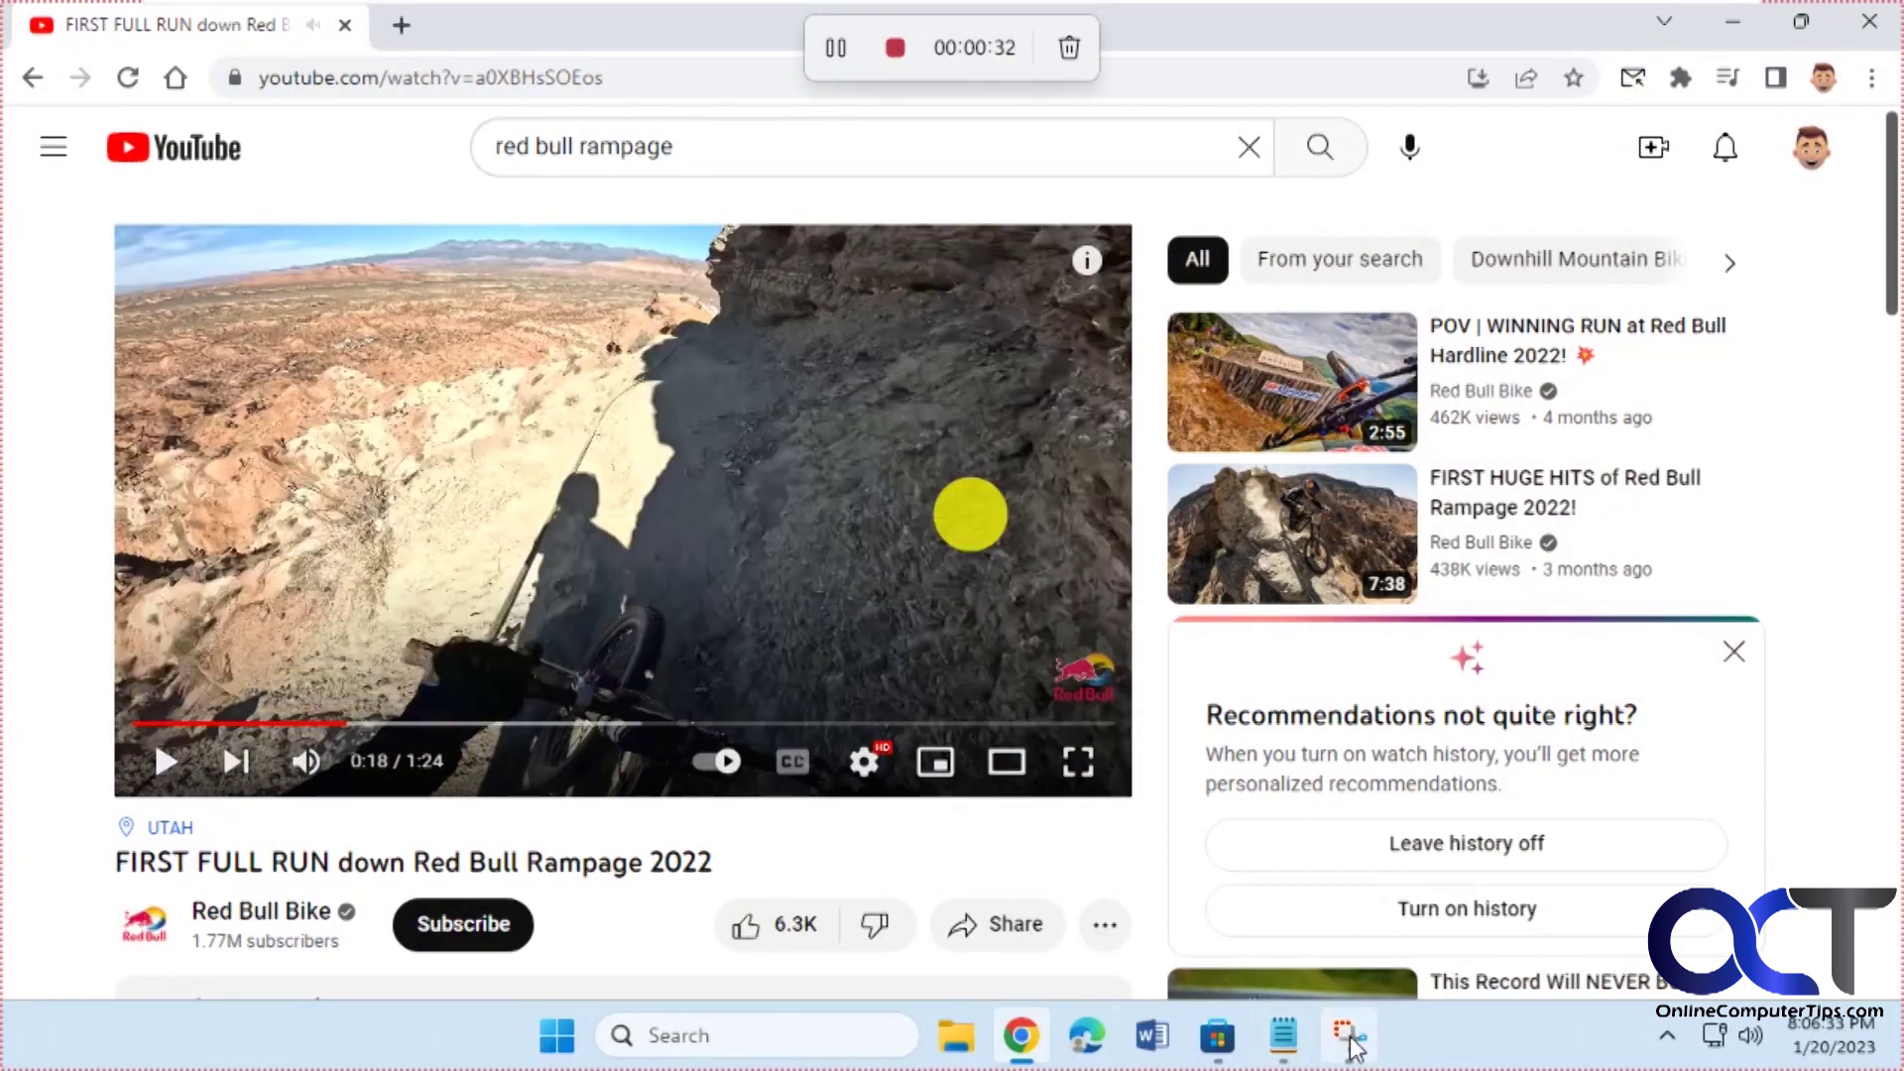
Step: Stop recording and play back the 34-second video, pausing it at 0:24
left_click(895, 50)
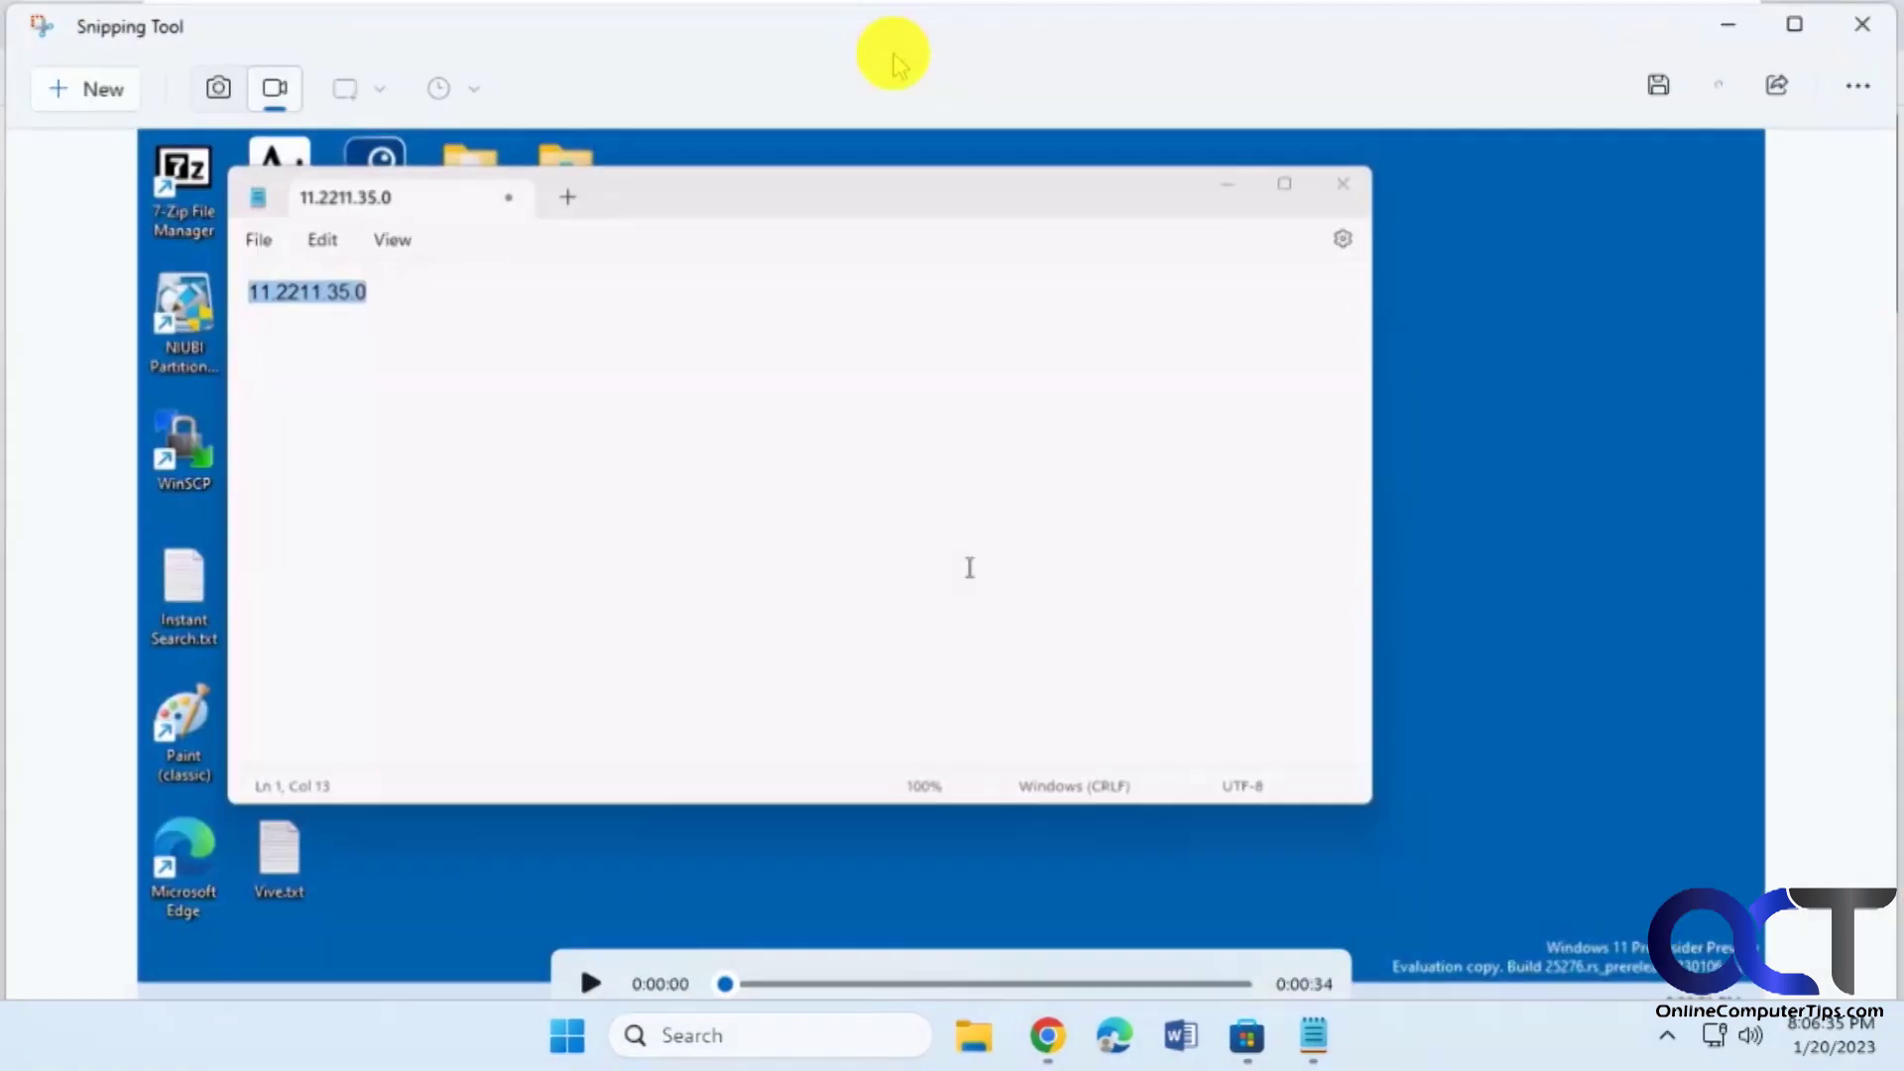
left_click(585, 989)
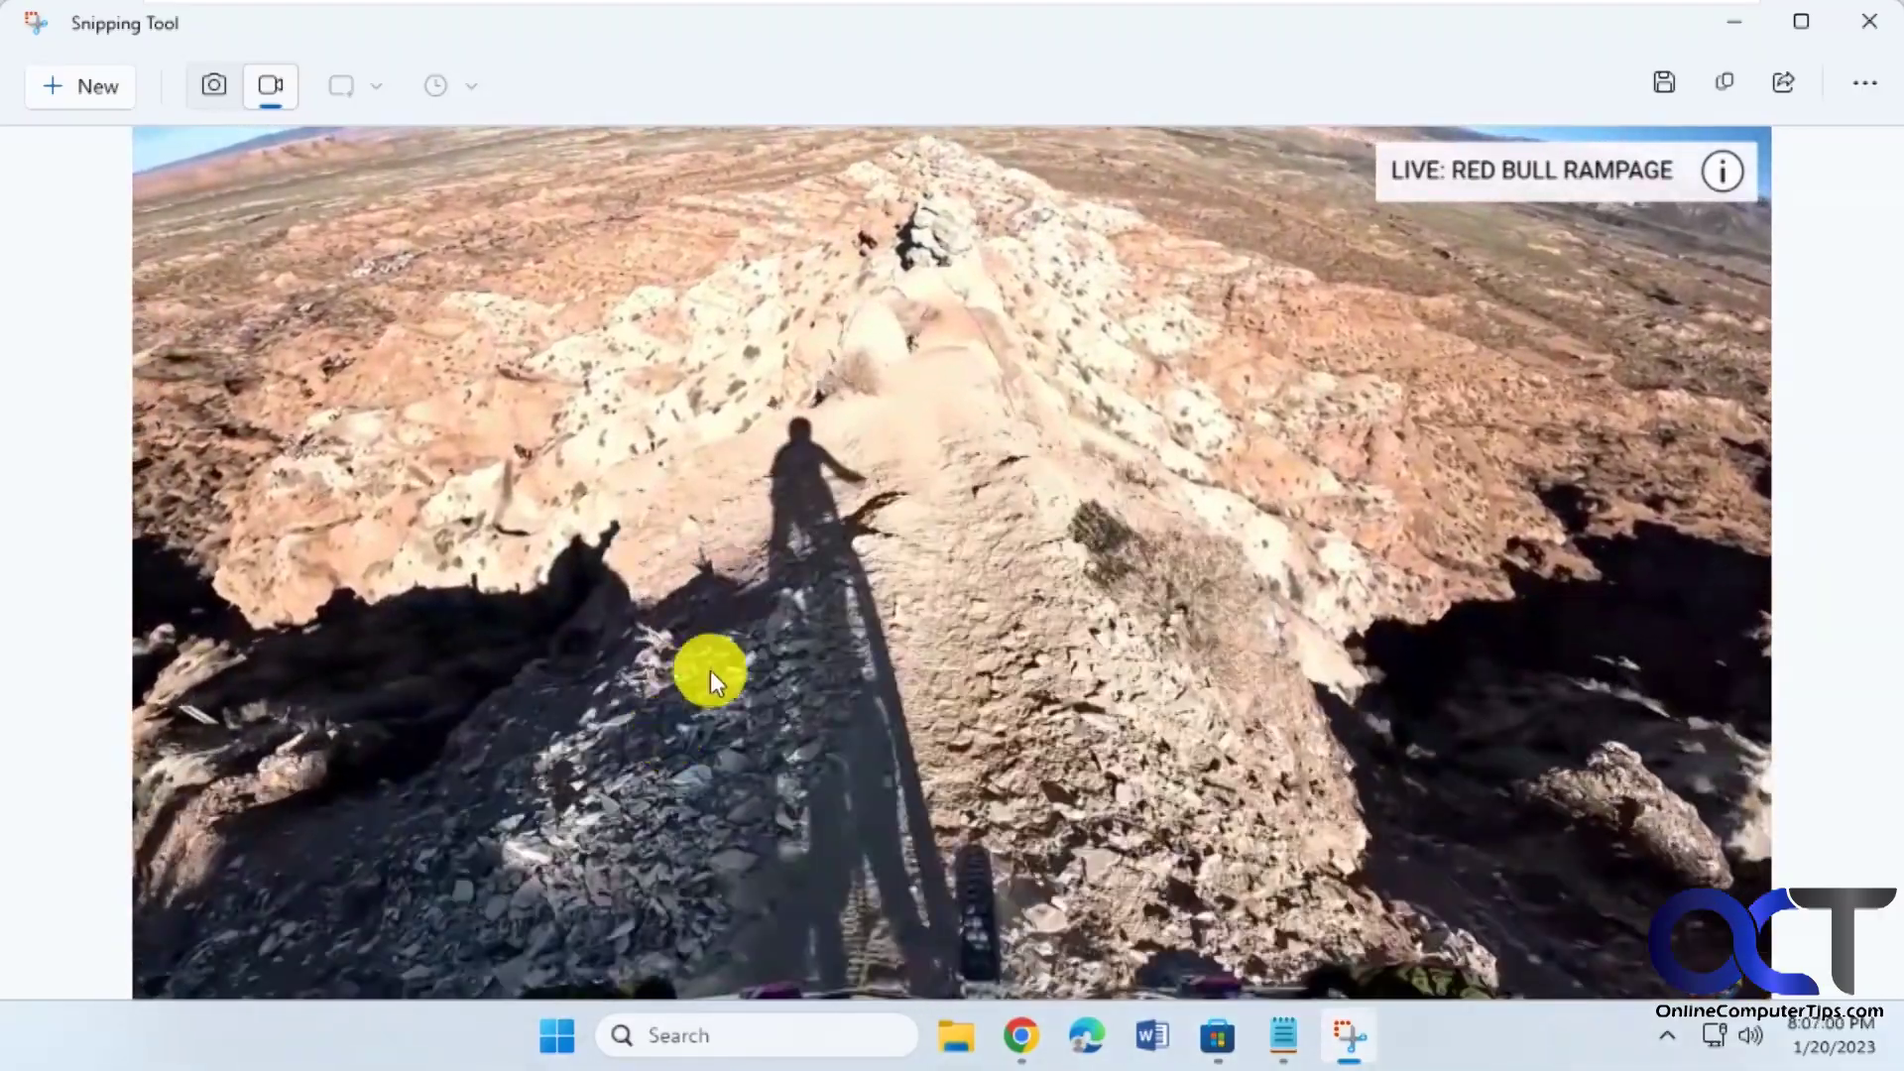
mouse_move(1039, 502)
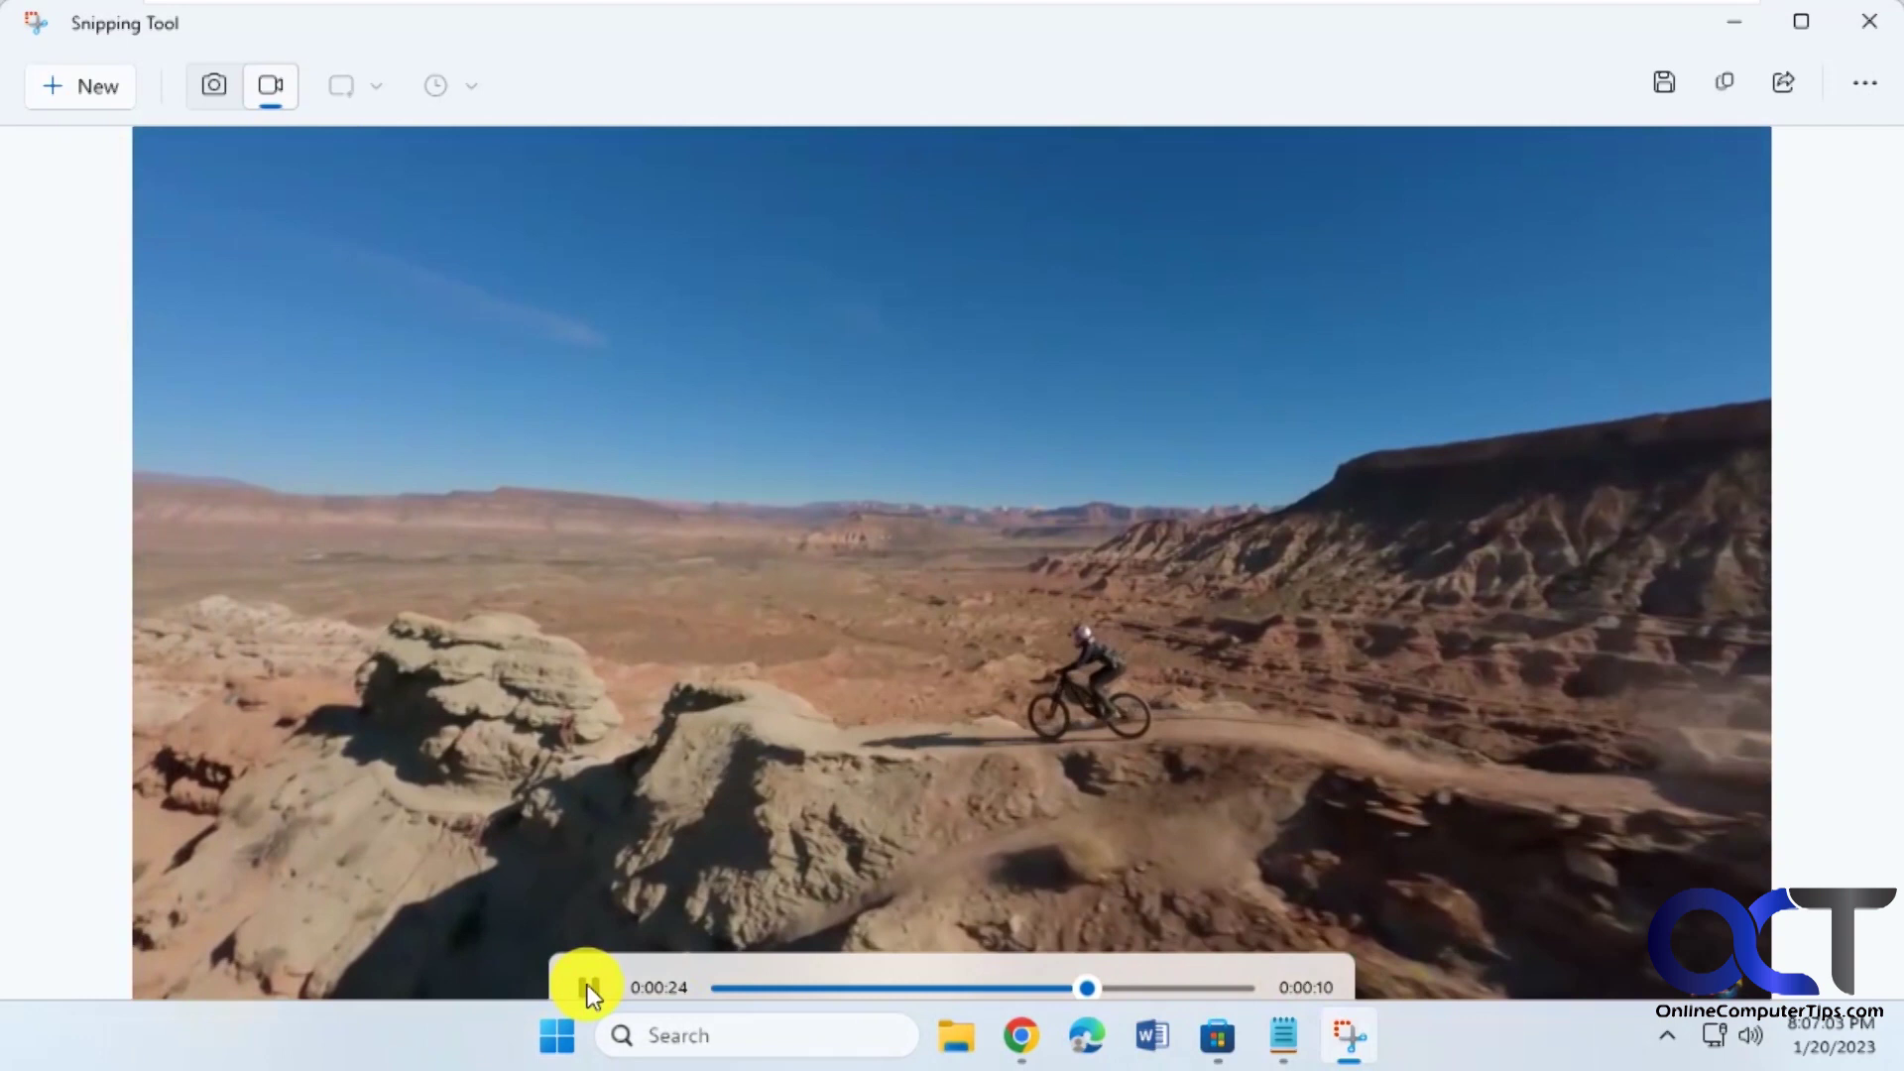
left_click(590, 990)
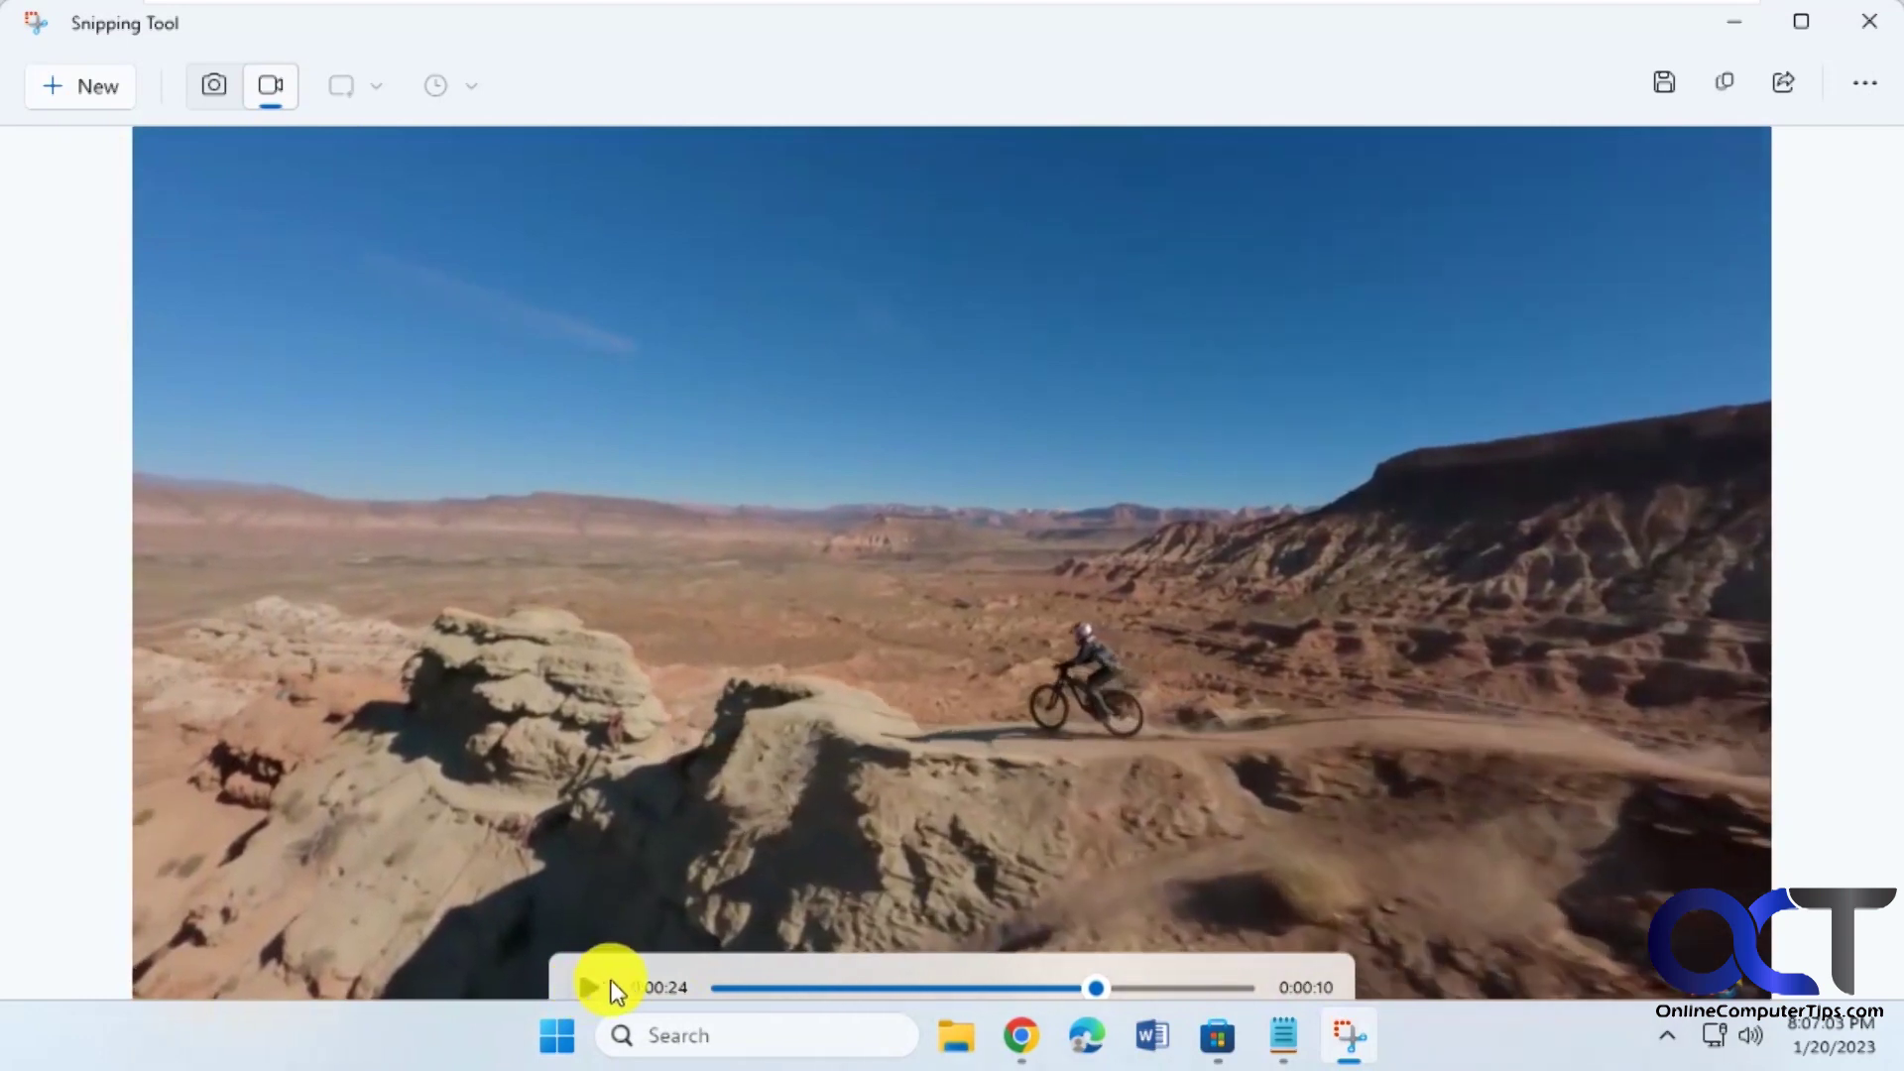
left_click(1665, 81)
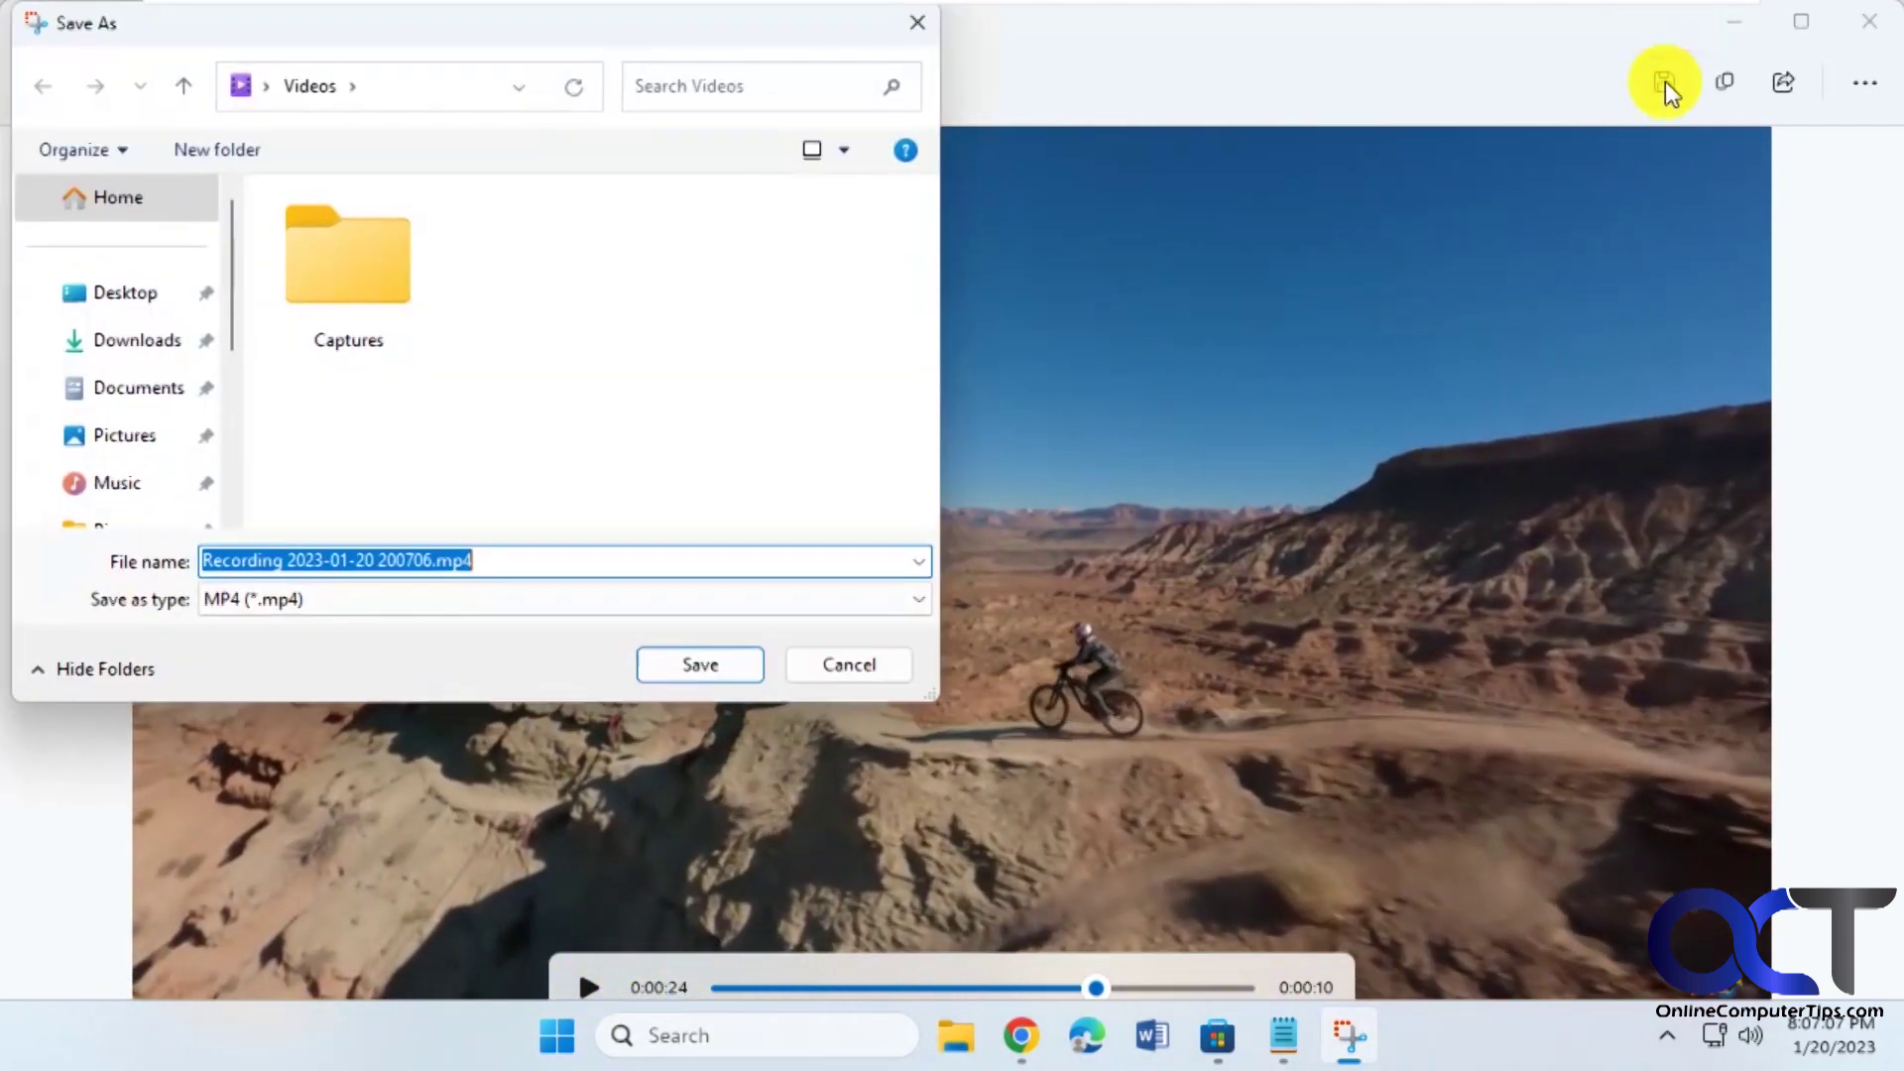
left_click(538, 593)
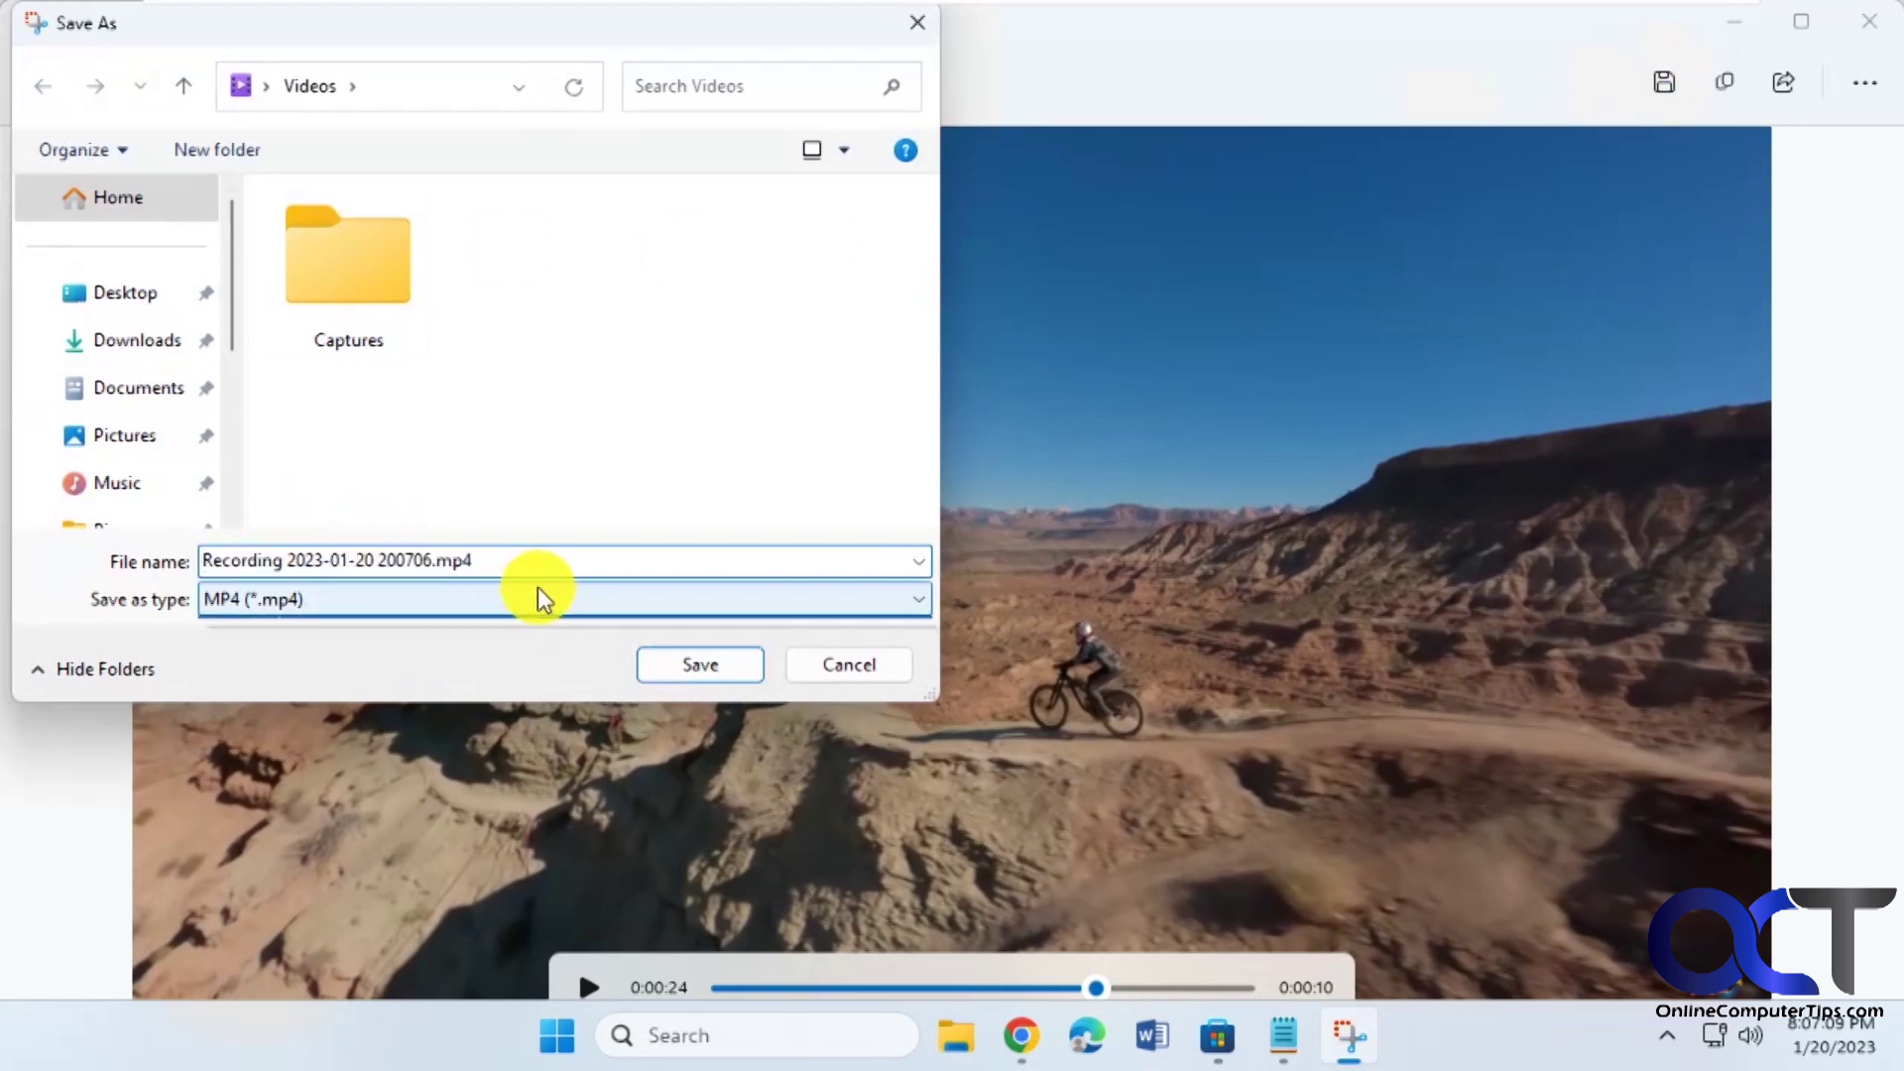
left_click(537, 591)
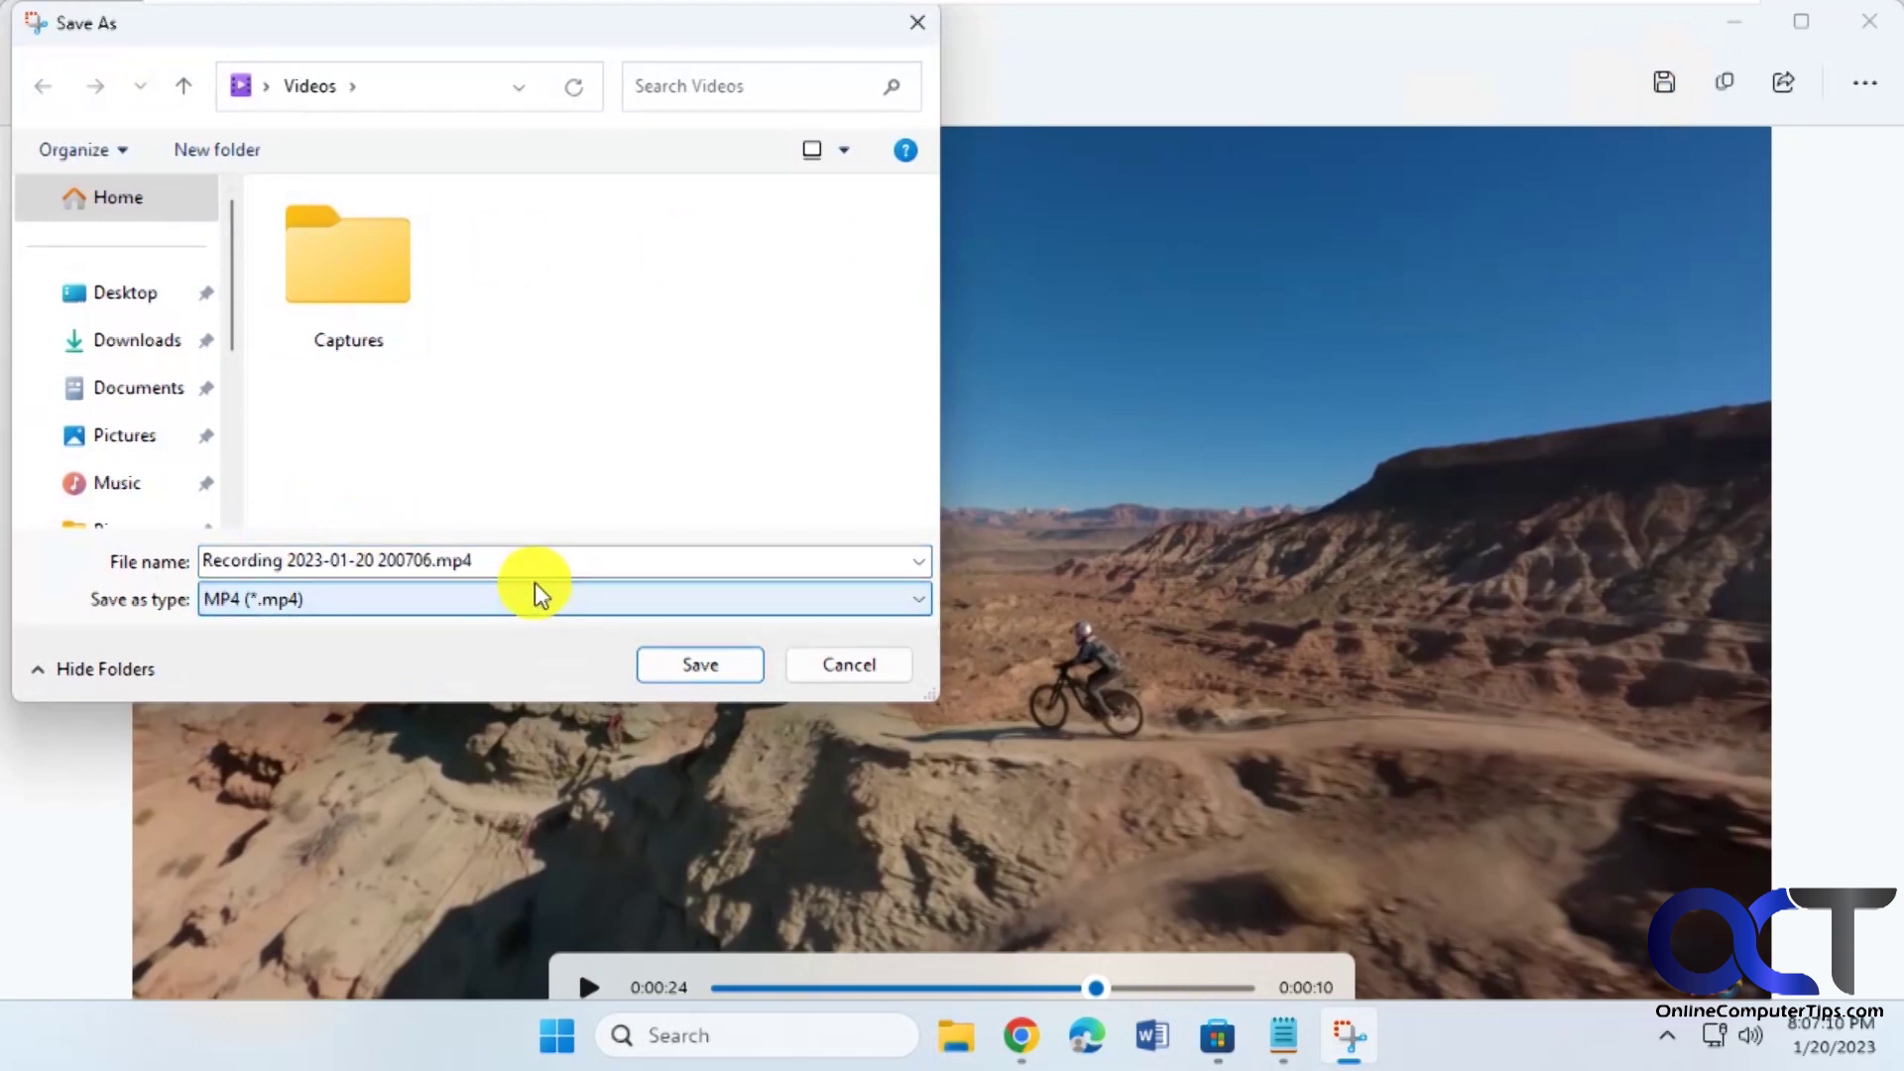
left_click(861, 672)
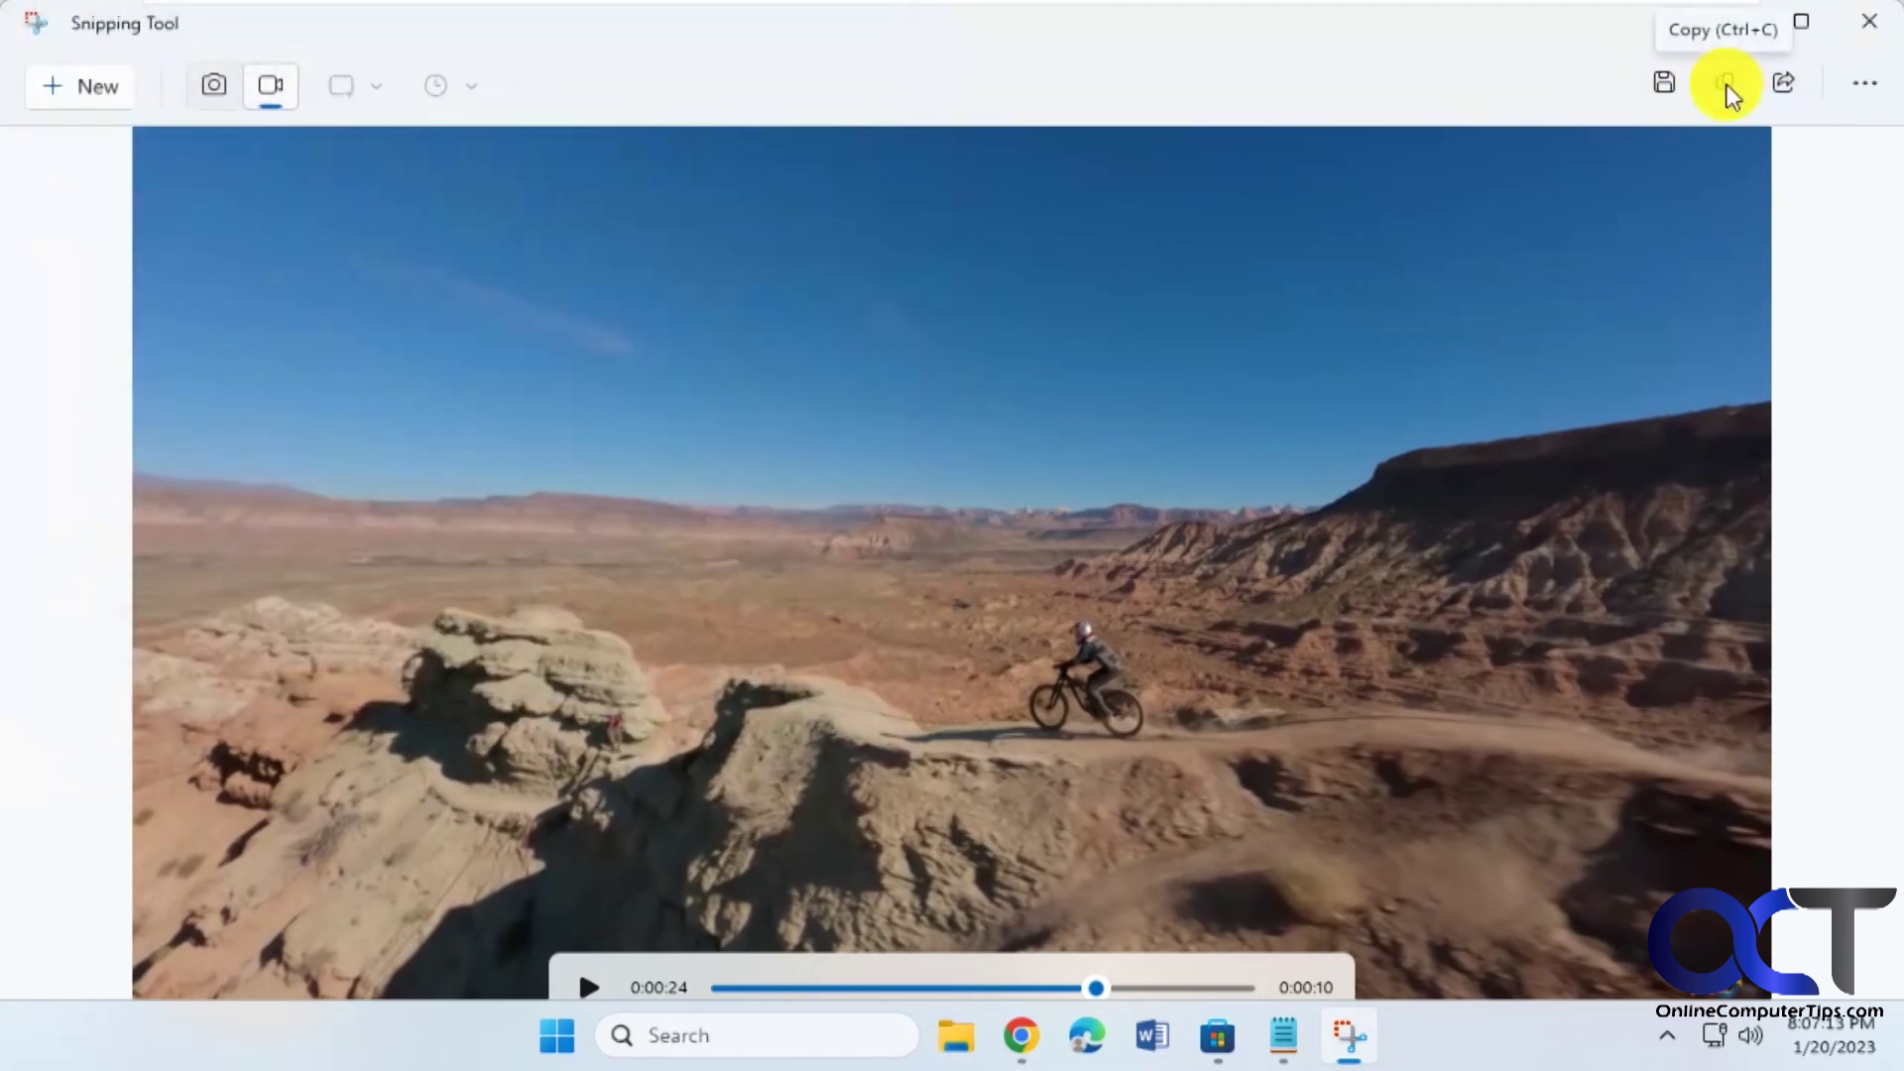
left_click(1866, 85)
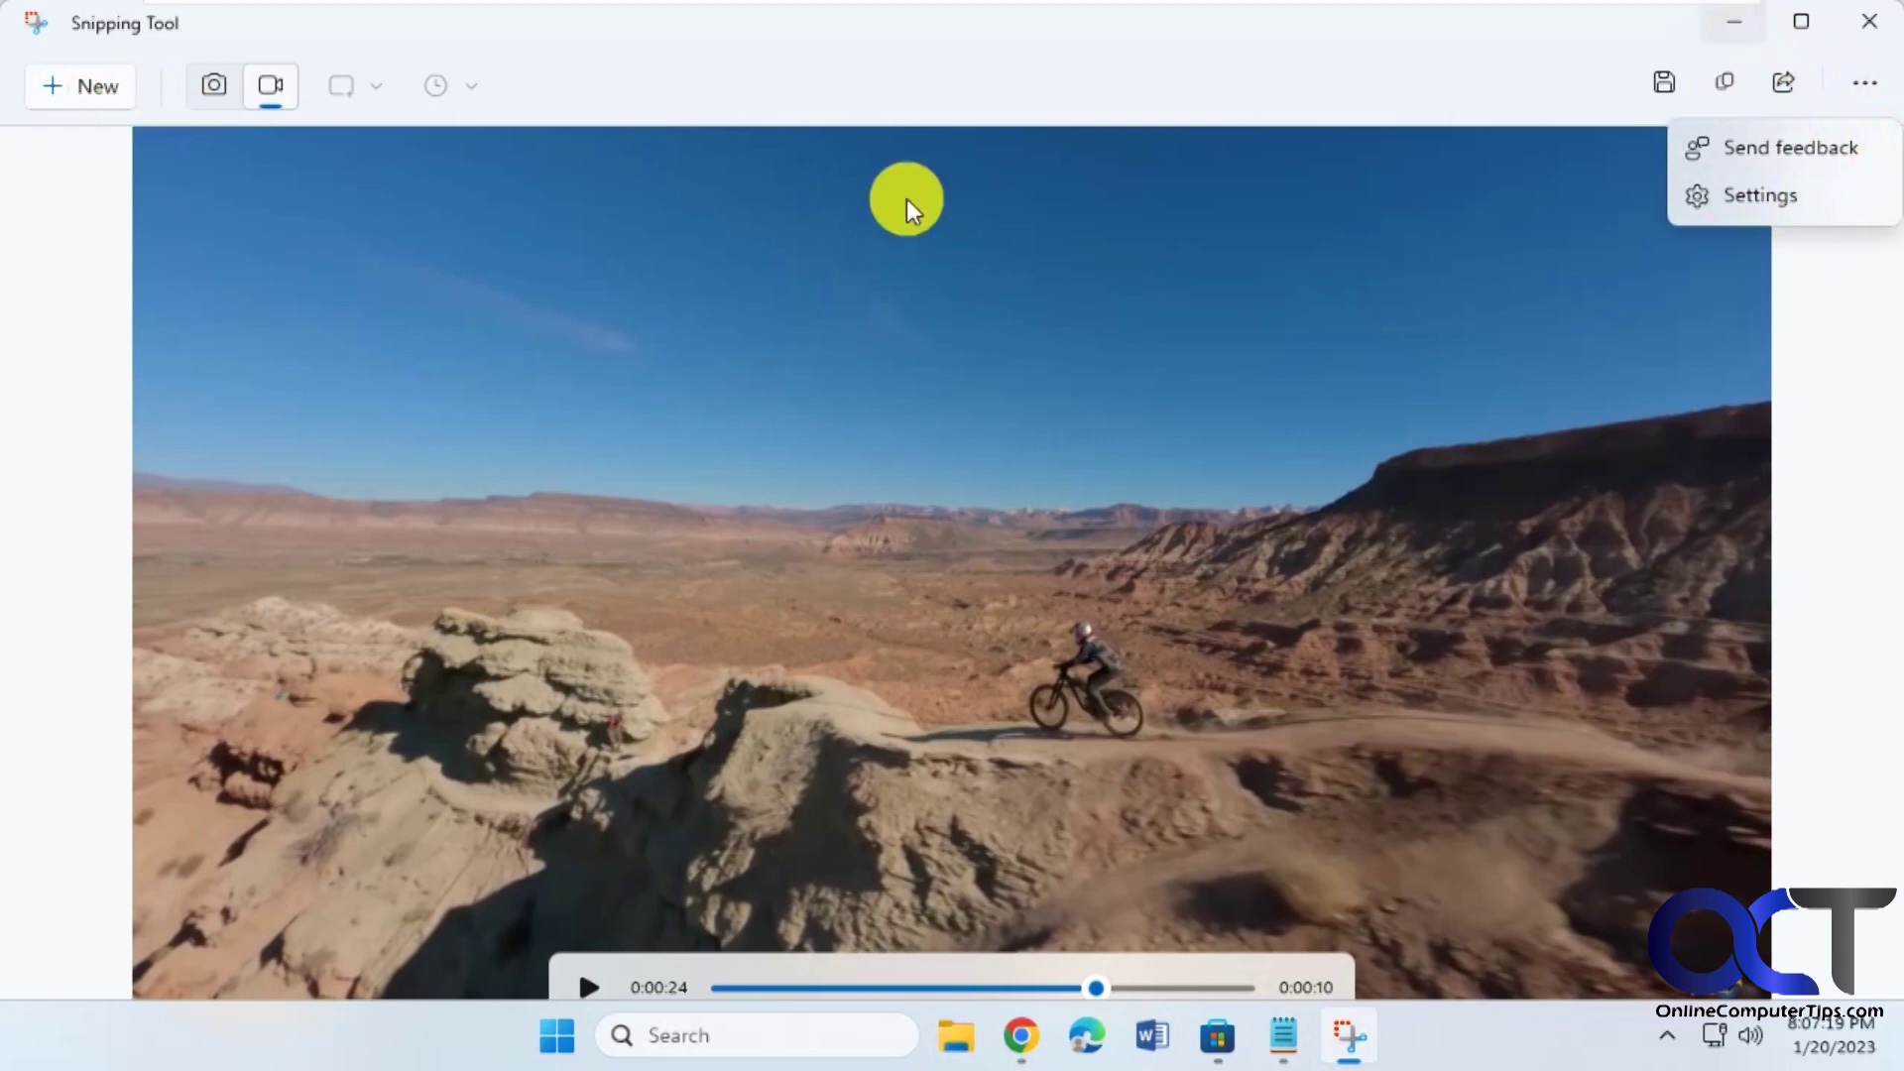
left_click(218, 90)
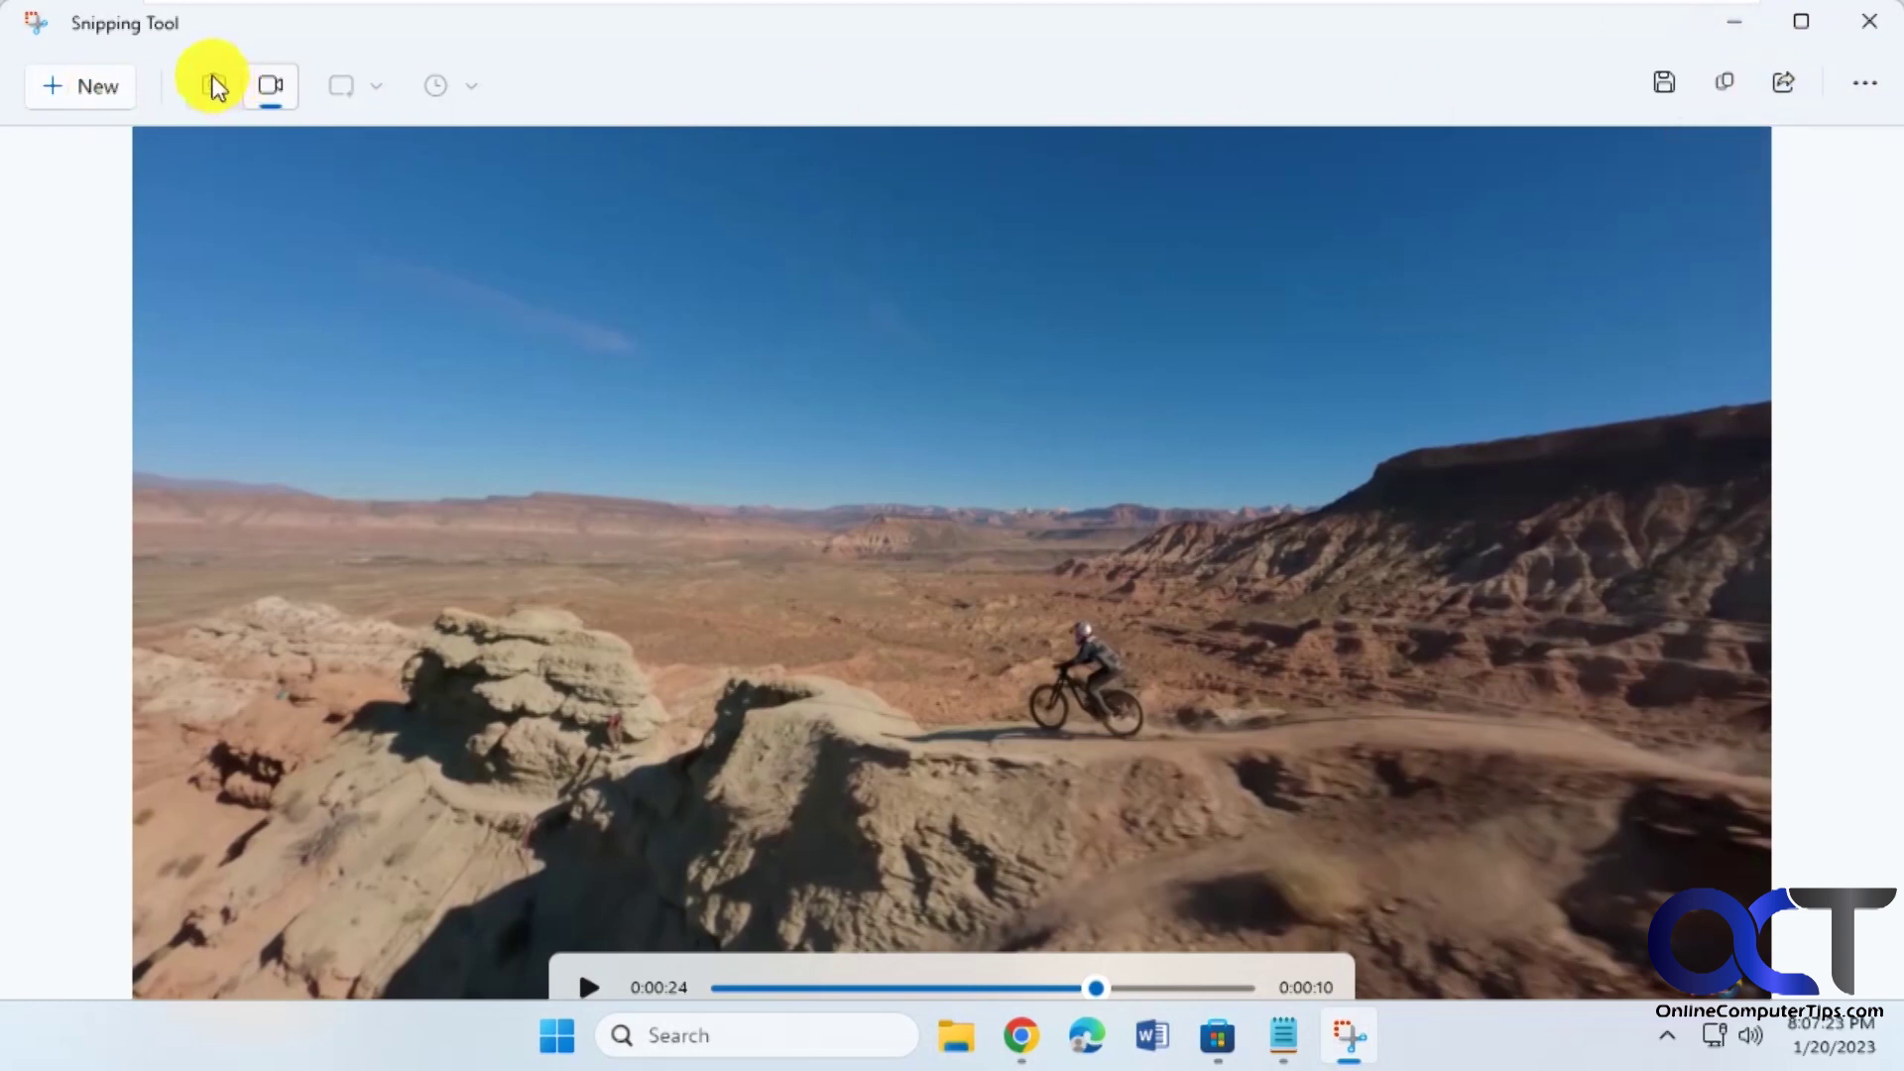